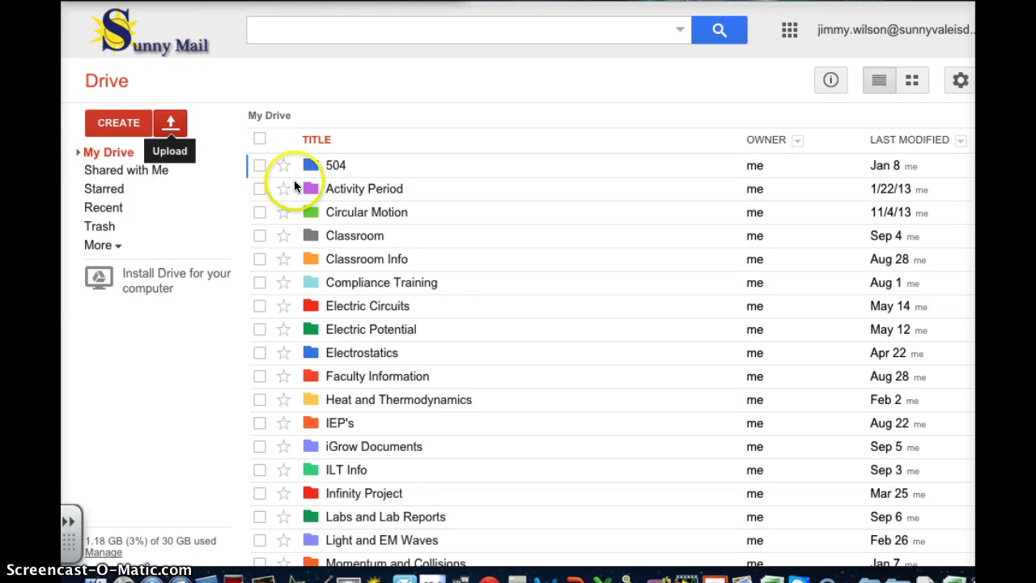
Select the data in A1:B6 and go to the Insert menu to start a chart
left_click(113, 128)
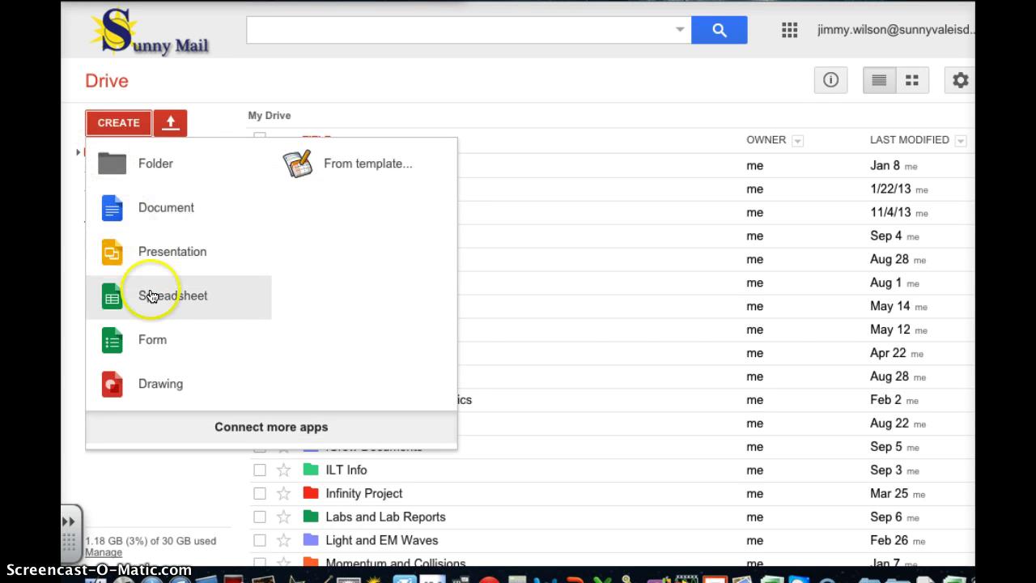
left_click(433, 87)
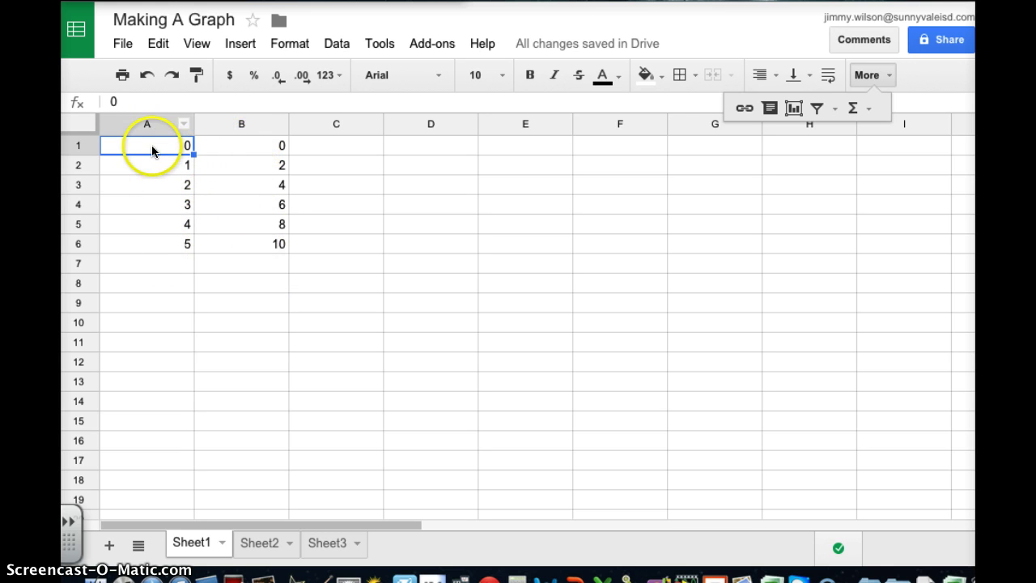
left_click_drag(153, 148, 256, 243)
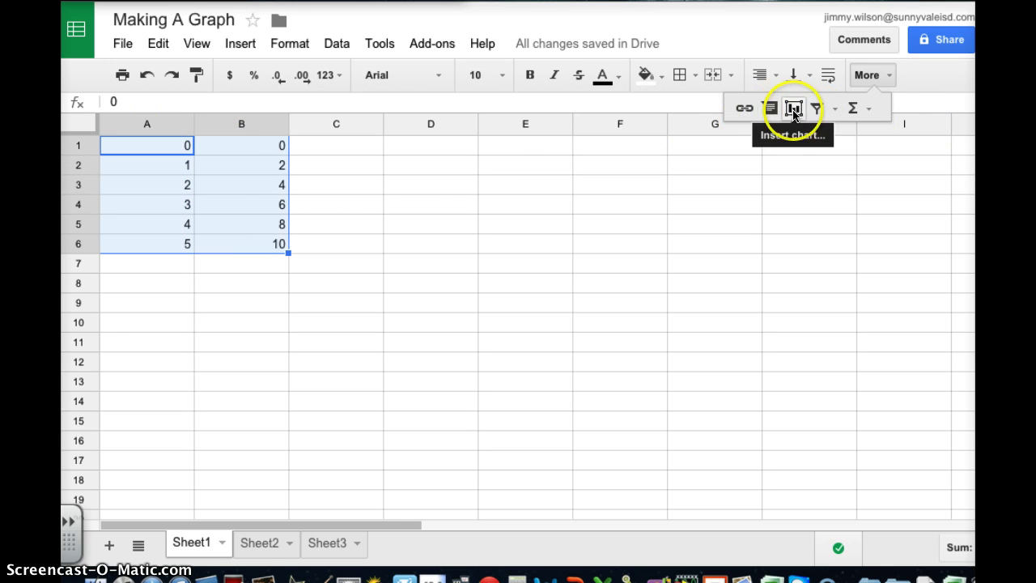
left_click(236, 47)
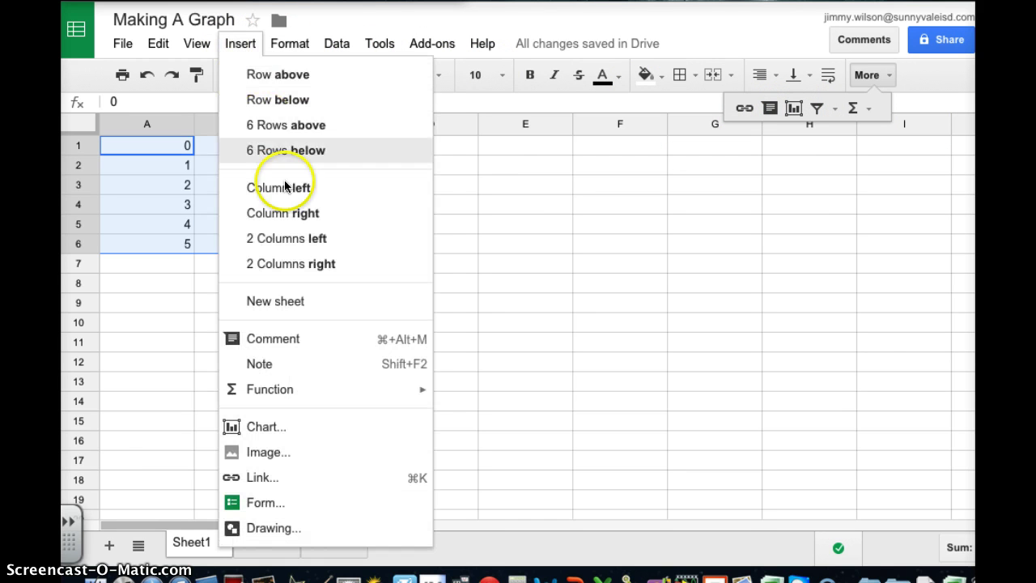
Insert a plain scatter chart of A1:B6, using column A as labels
left_click(265, 428)
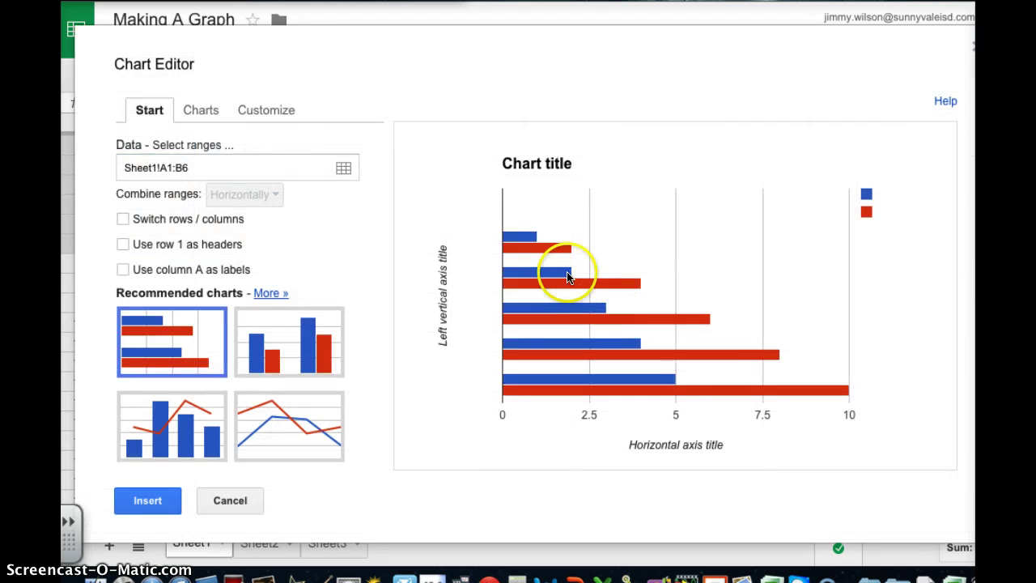
left_click(122, 270)
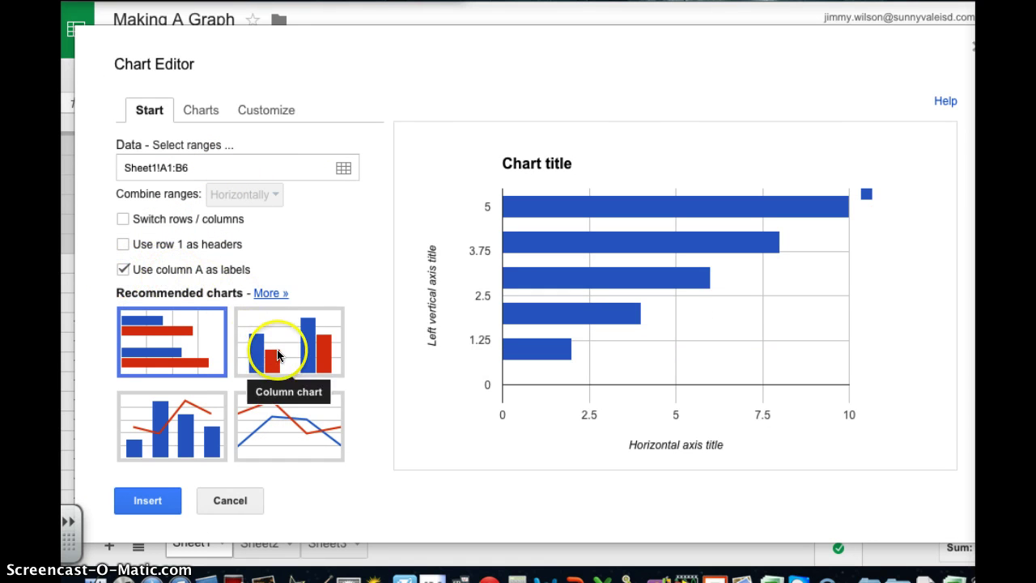
left_click(191, 110)
left_click(151, 281)
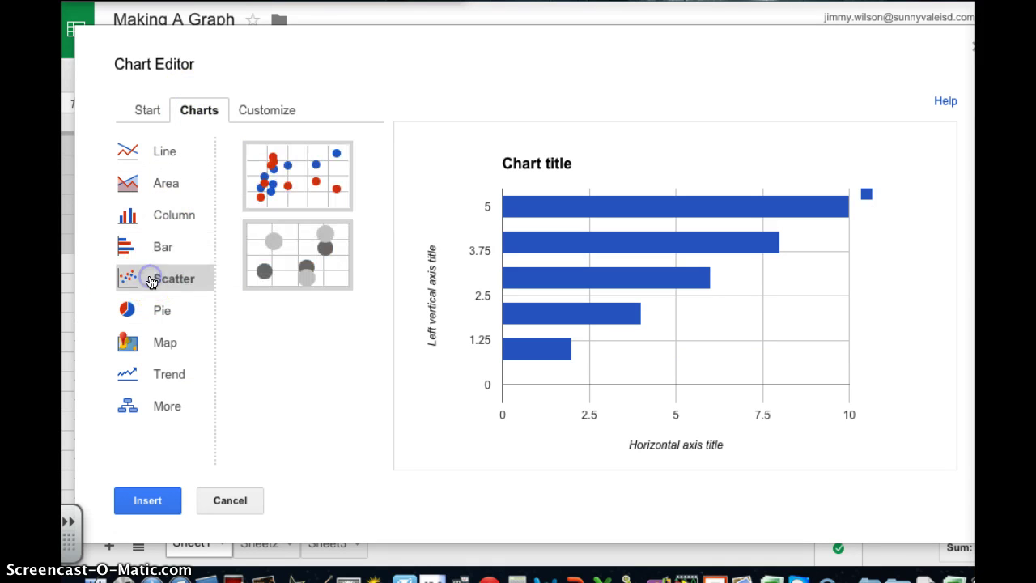
left_click(279, 203)
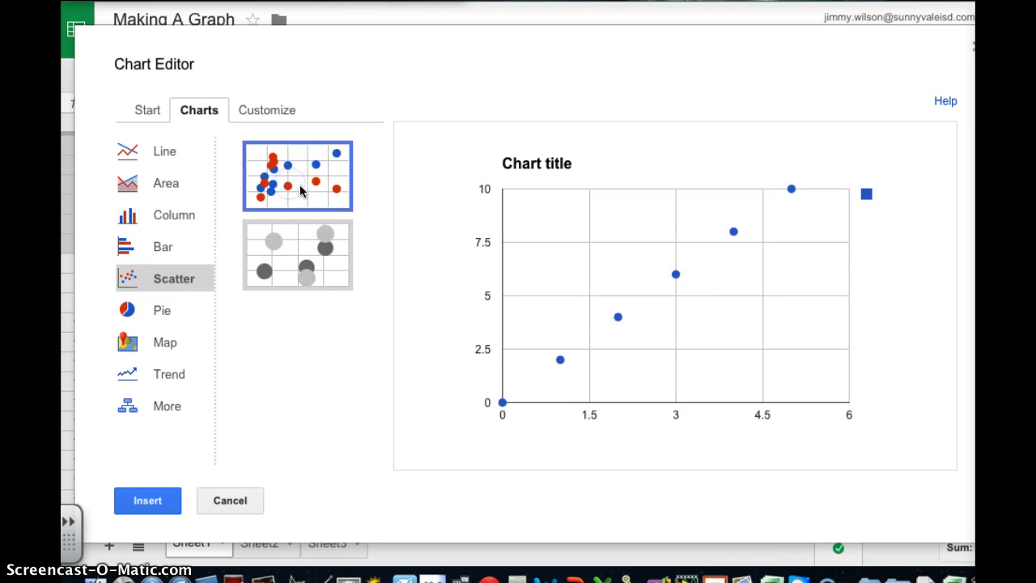
left_click(146, 499)
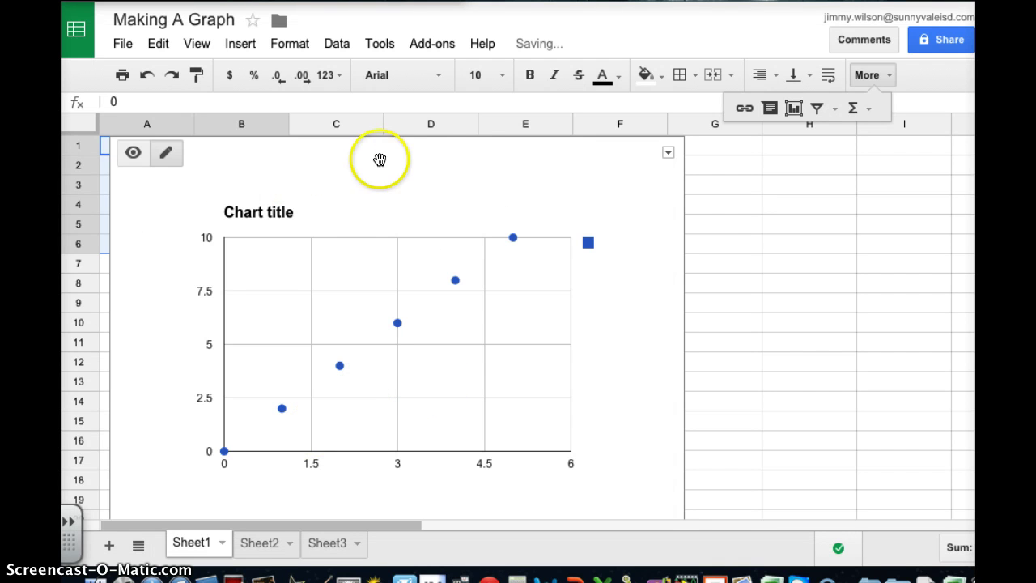
Move the chart to the right of the data and bring up its options menu
left_click_drag(379, 160, 588, 156)
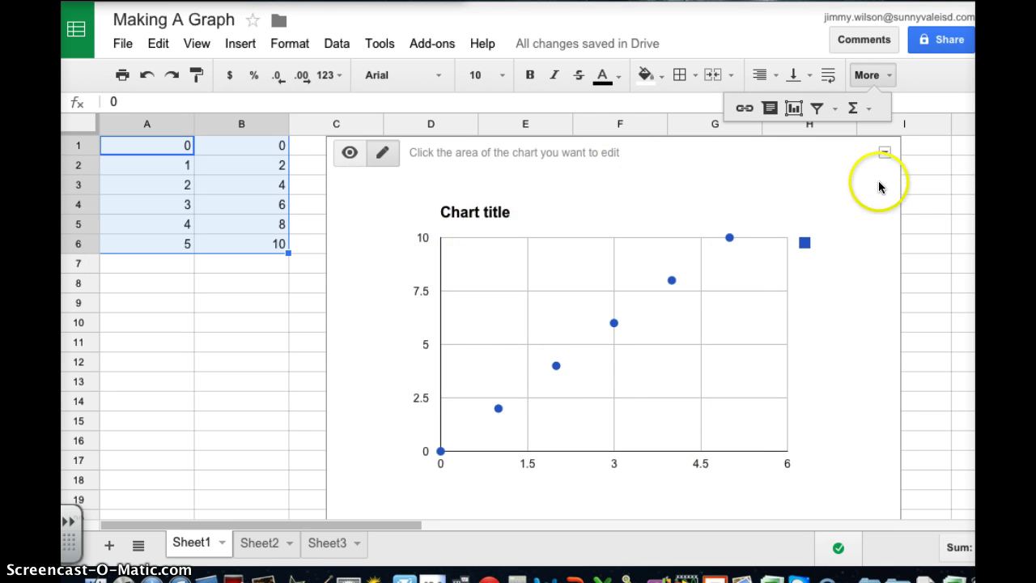
left_click(883, 156)
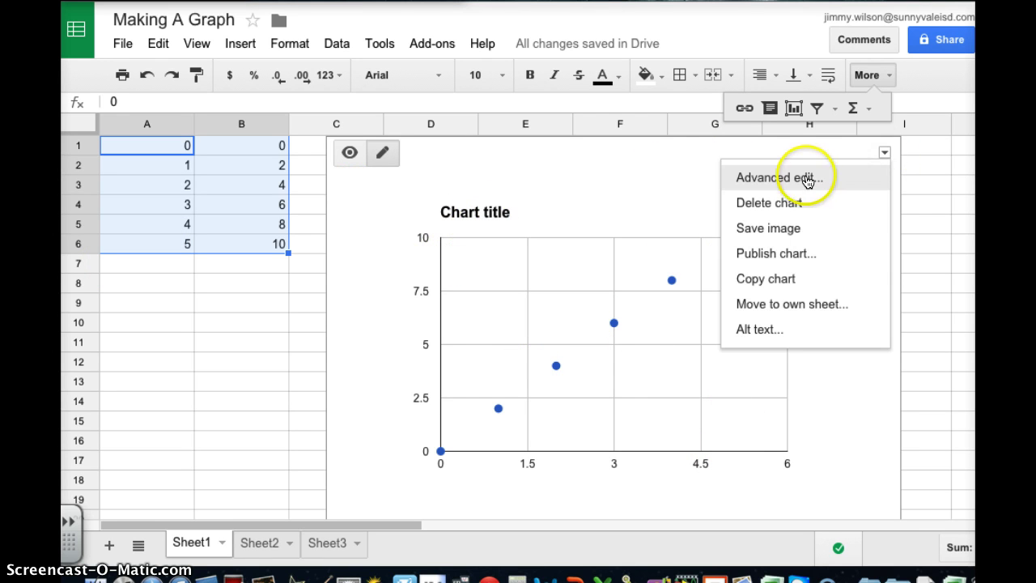
In Advanced edit, retitle the chart 'Position Time Graph' and colour the title blue
left_click(807, 179)
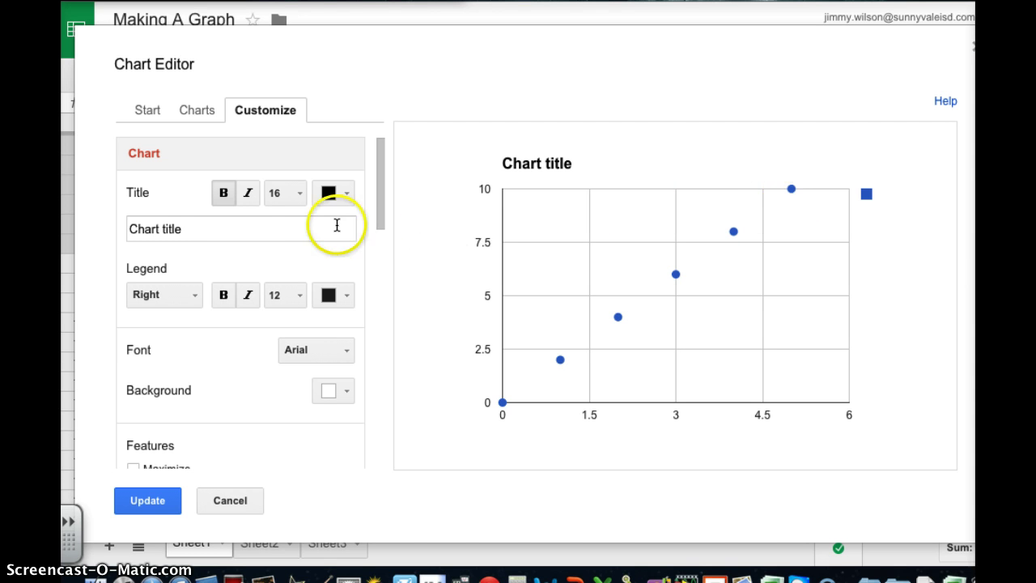
left_click(187, 229)
key("super+a")
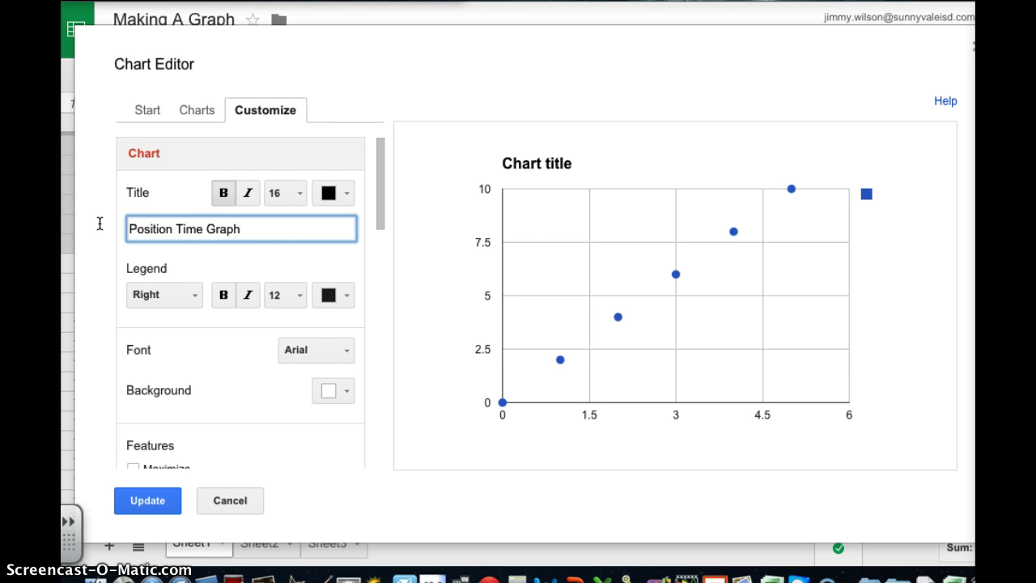
left_click(187, 251)
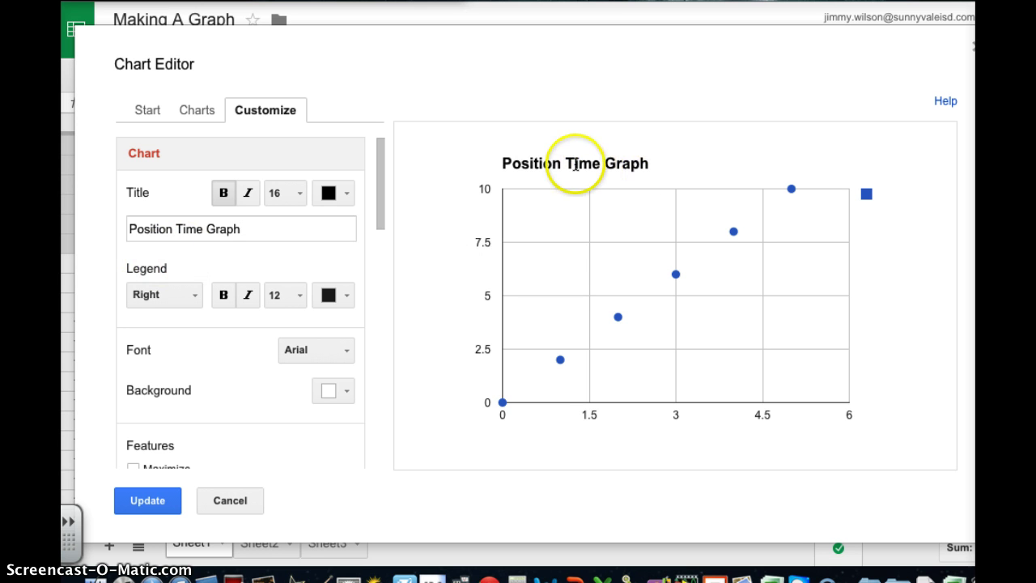
left_click(345, 193)
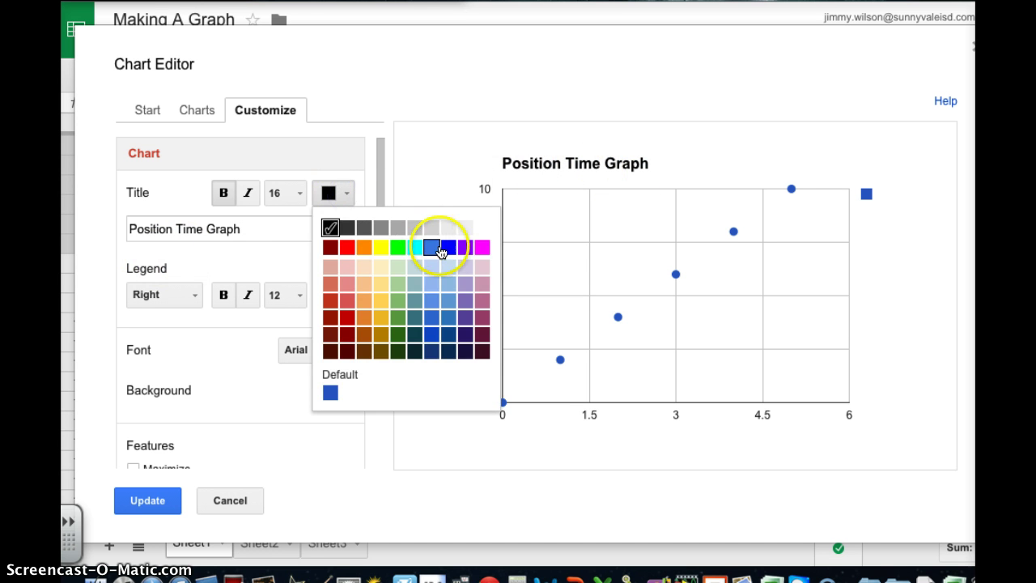
left_click(446, 246)
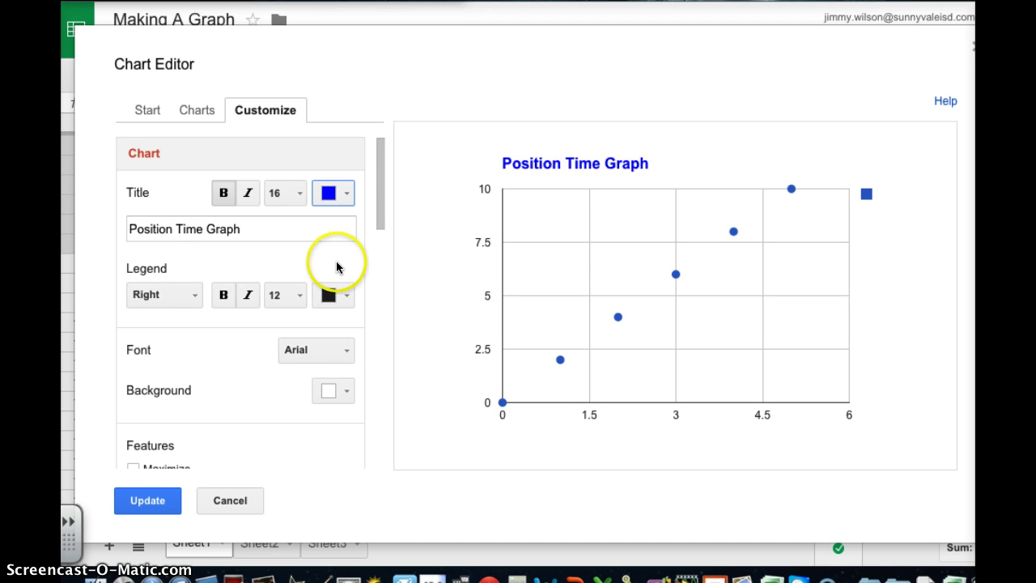
scroll(344, 263, "down", 5)
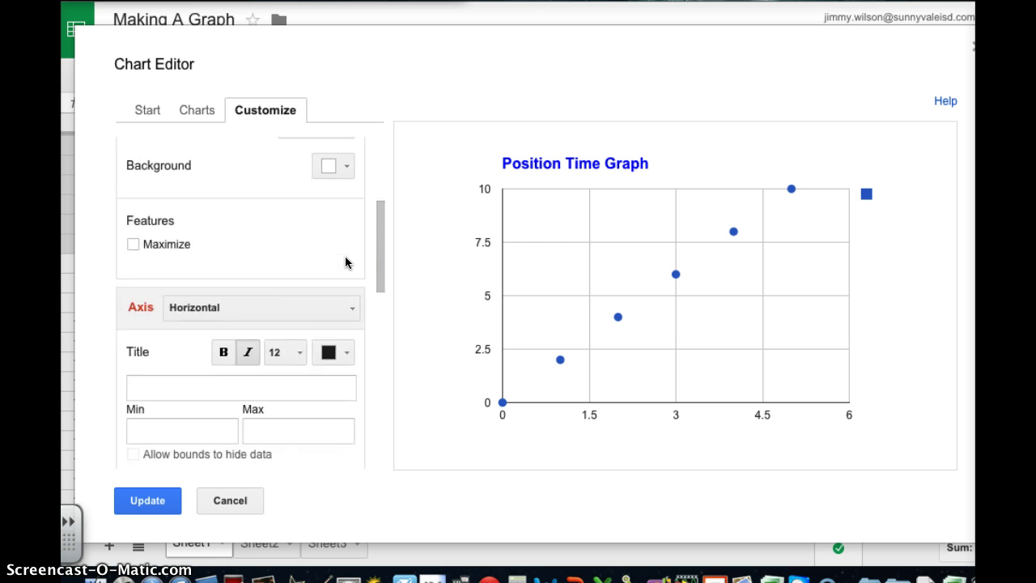
Title the horizontal axis 'Time (s)' and the left vertical axis 'Position (m)'
left_click(298, 333)
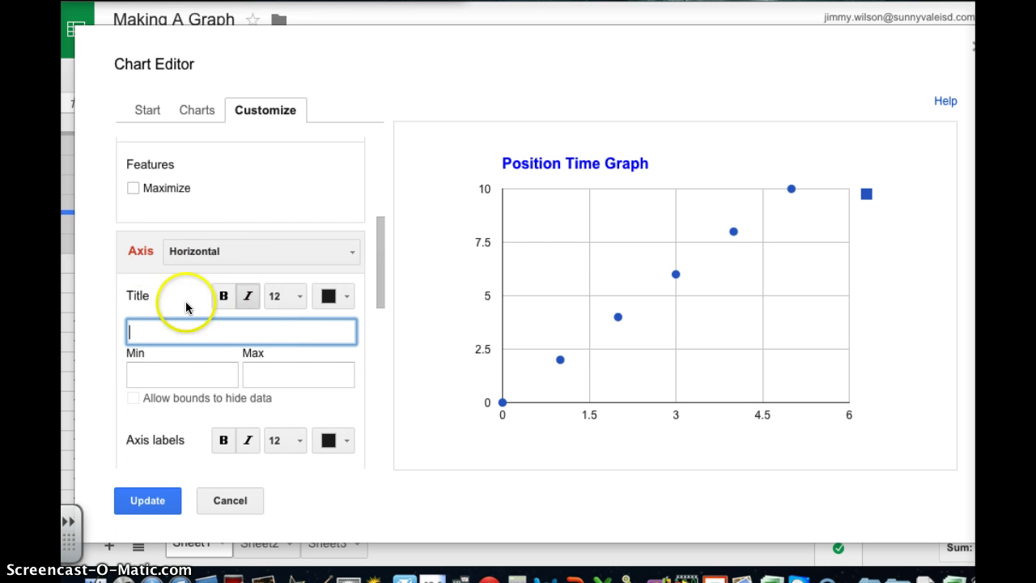
type("Time (s")
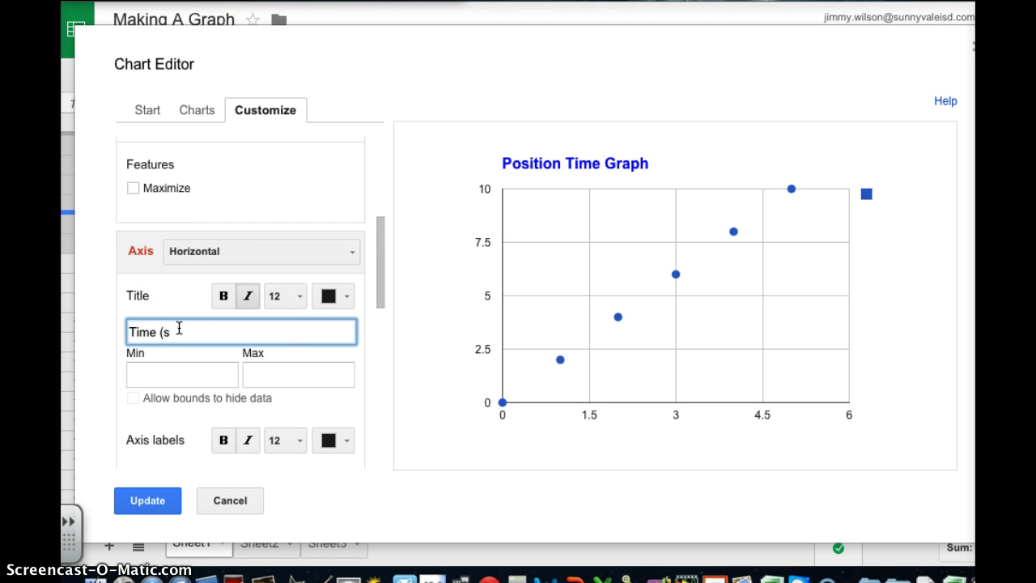
type(")")
left_click(188, 253)
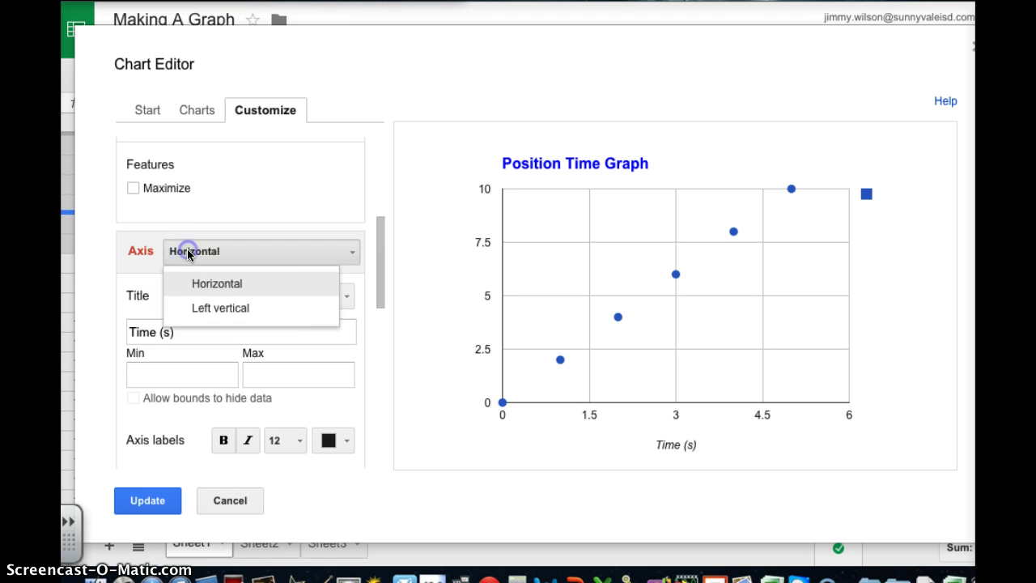
left_click(199, 308)
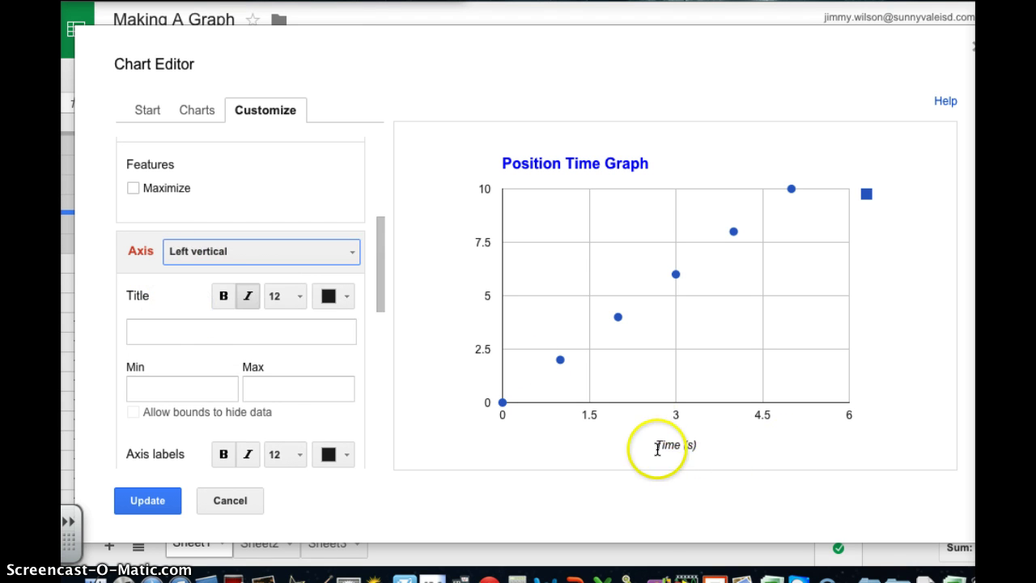
left_click(224, 327)
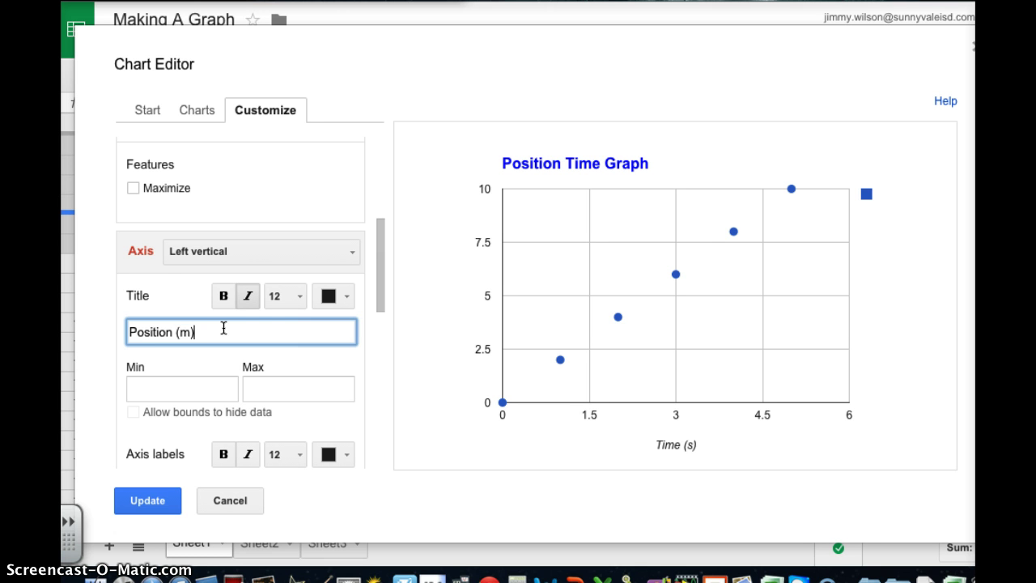
type("Position (m)")
left_click(195, 290)
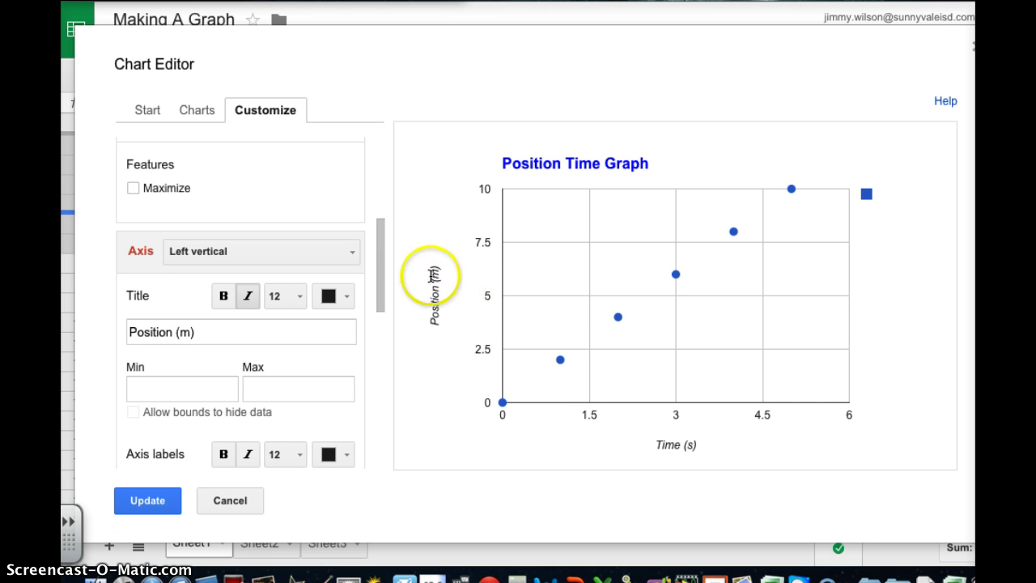
Colour both axis titles, Position (m) and Time (s), blue
left_click(346, 298)
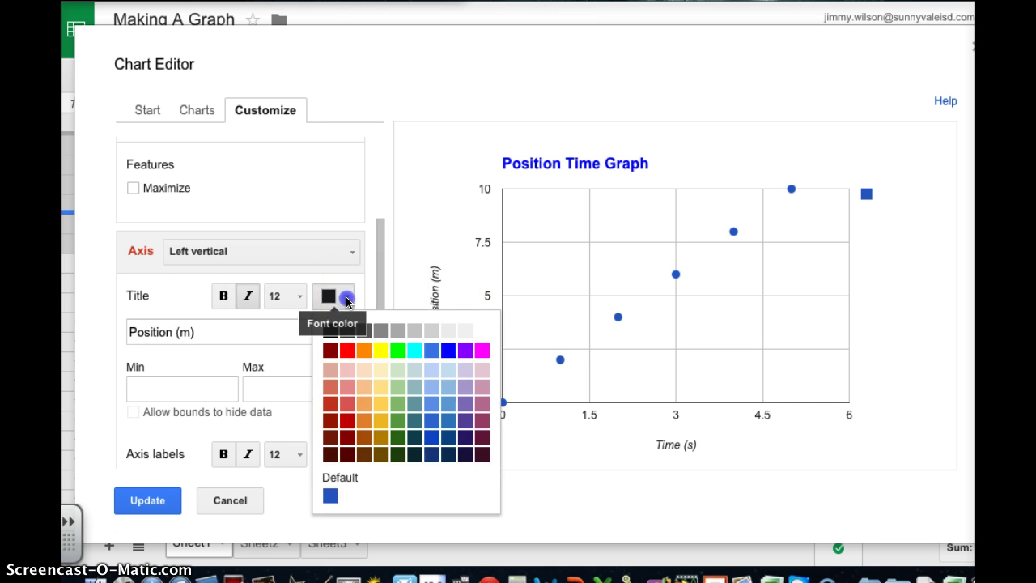
left_click(447, 350)
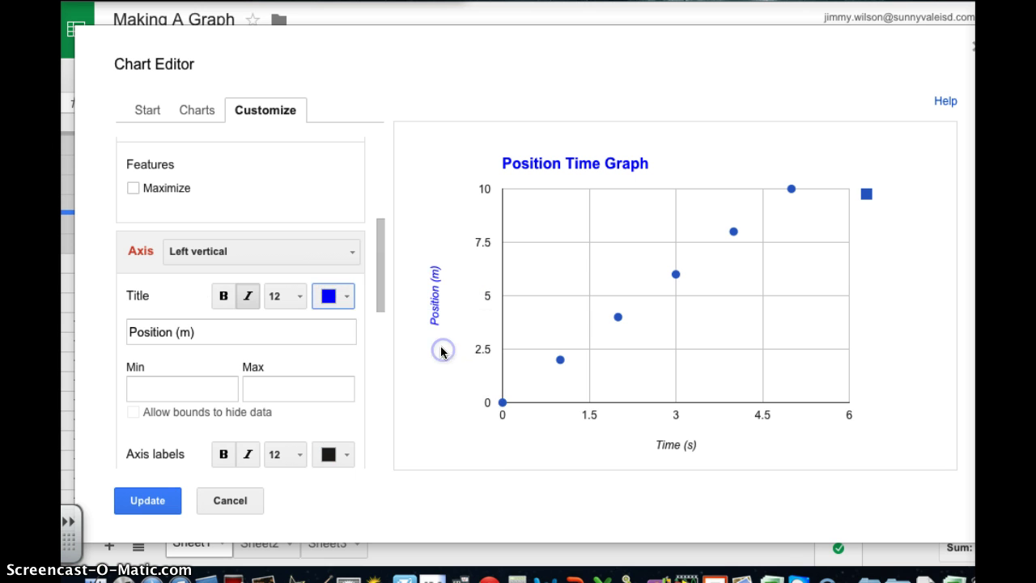
left_click(299, 257)
left_click(277, 280)
left_click(343, 297)
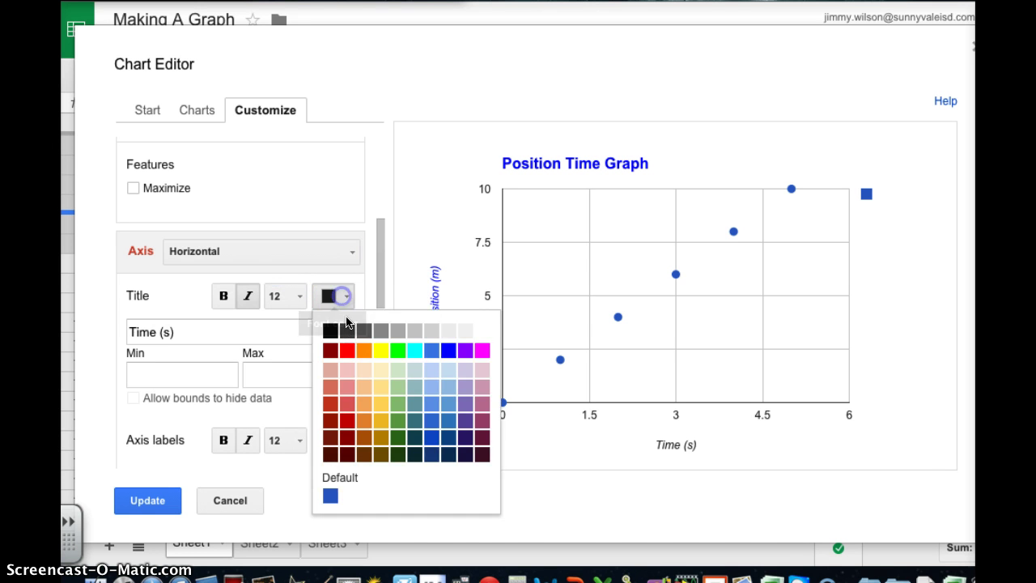
left_click(445, 350)
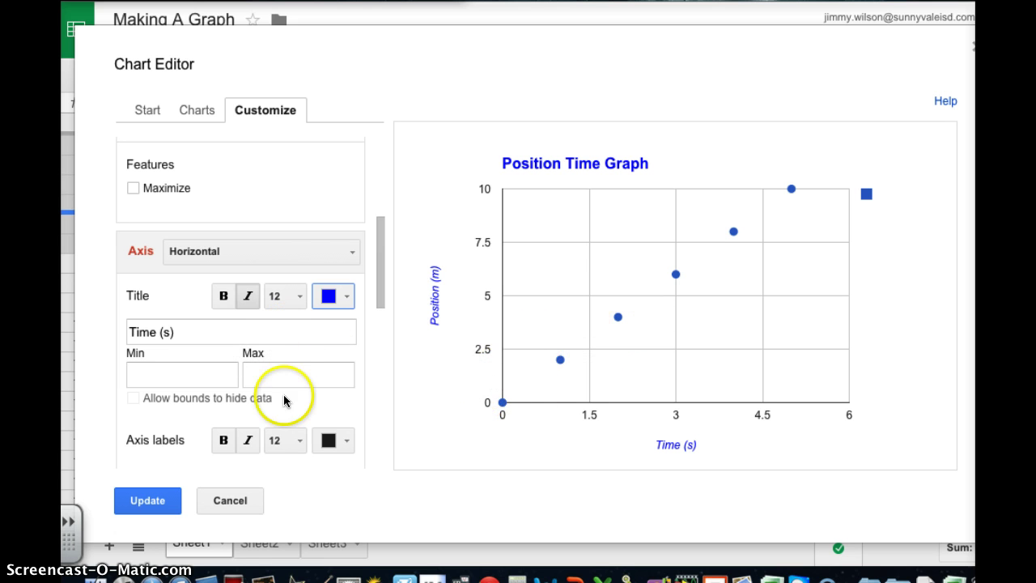
Add a linear trendline to the data series and apply the update to the chart
scroll(272, 392, "down", 6)
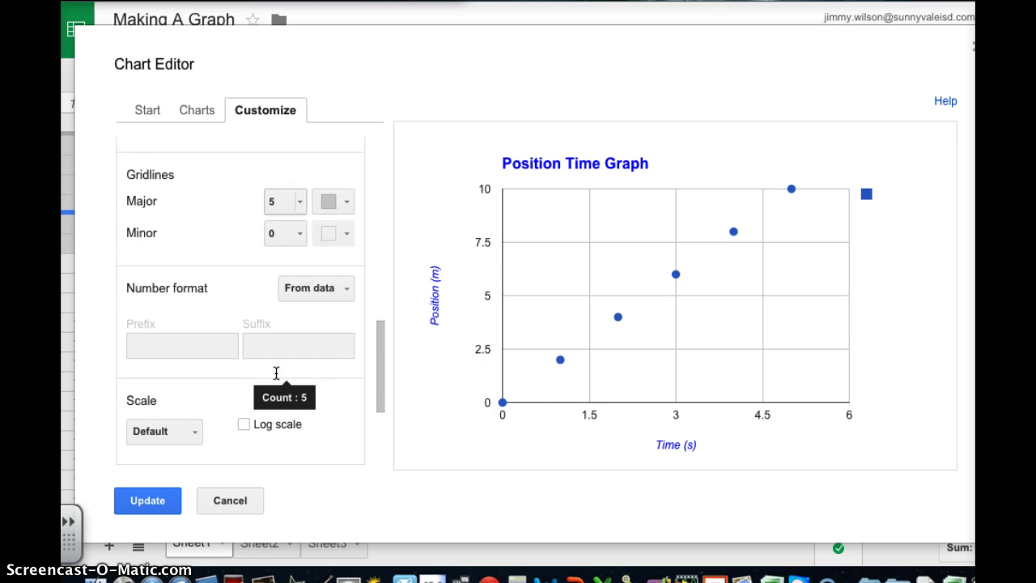
scroll(276, 372, "down", 4)
left_click(270, 435)
left_click(267, 435)
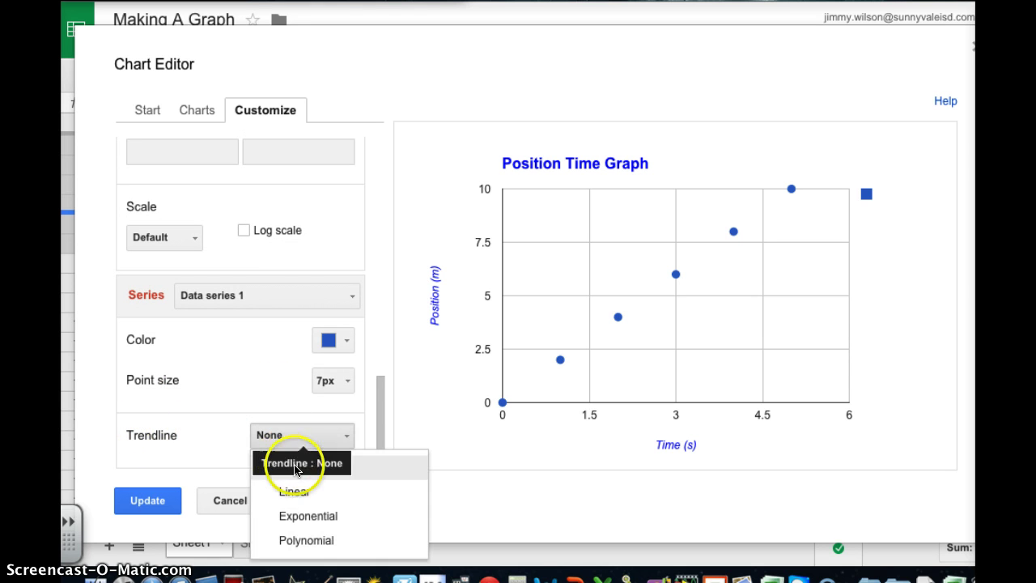
left_click(299, 492)
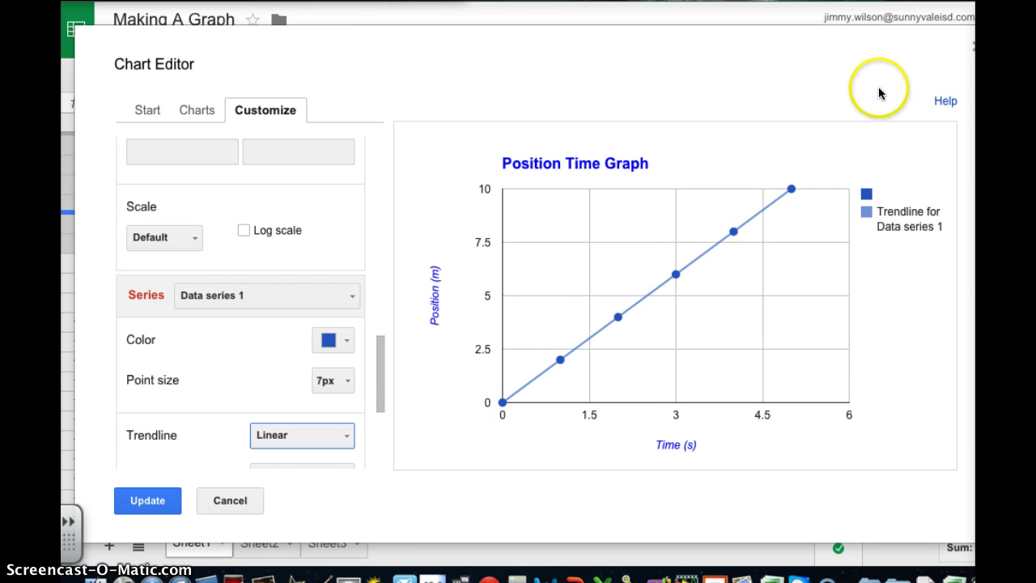
left_click(139, 498)
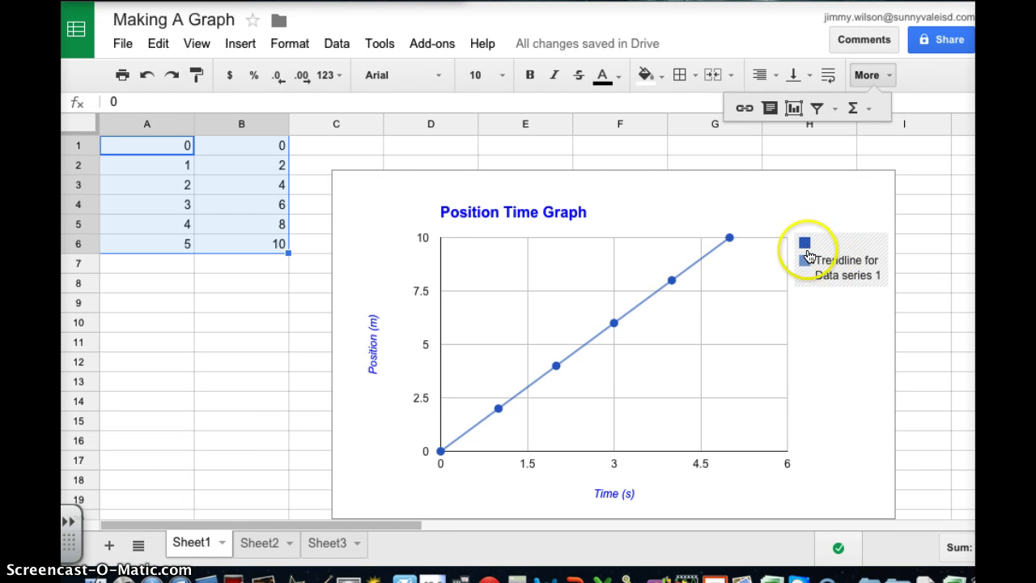
Set the chart legend position to None so no legend is shown
left_click(833, 257)
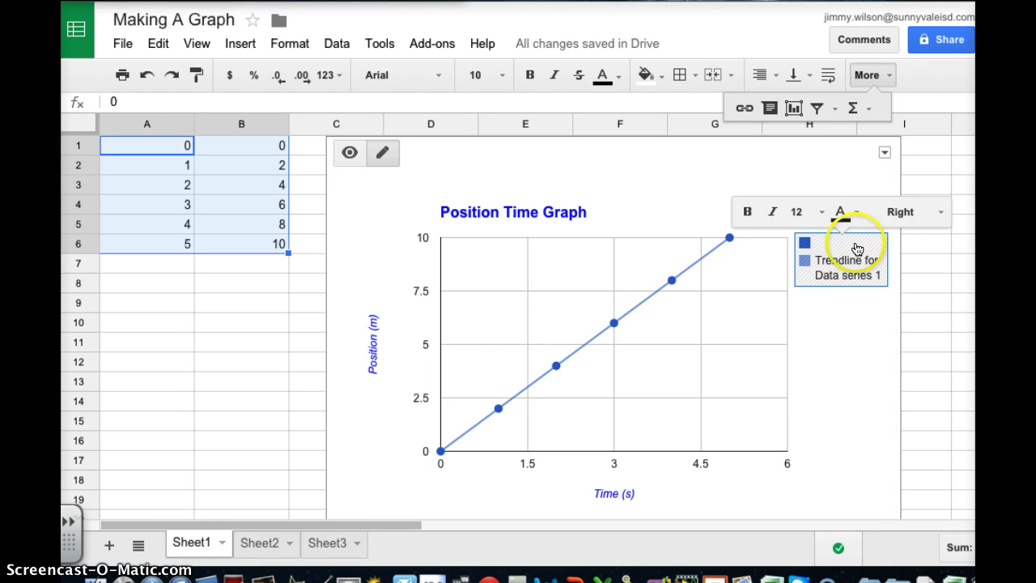
left_click(934, 212)
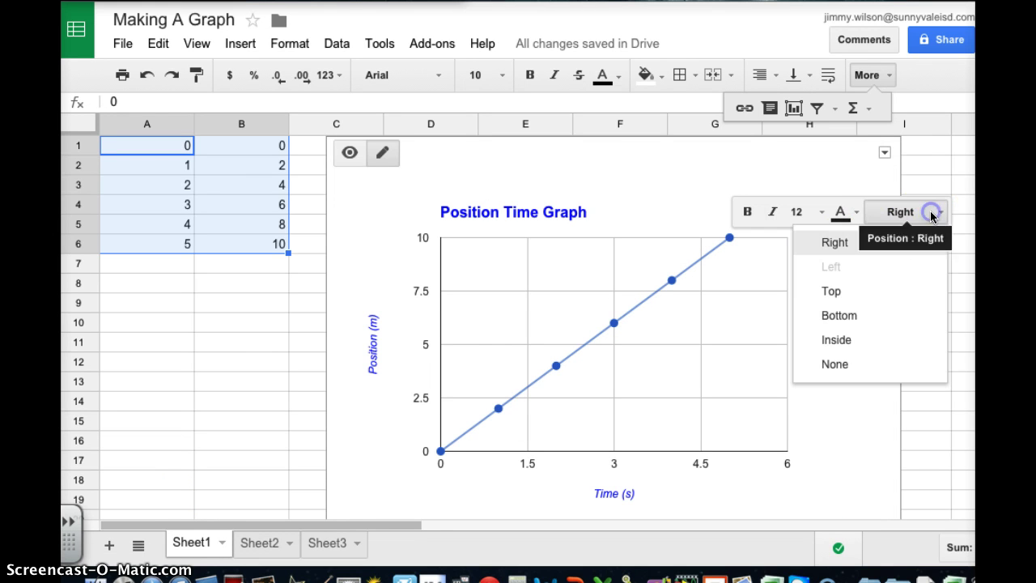
left_click(832, 366)
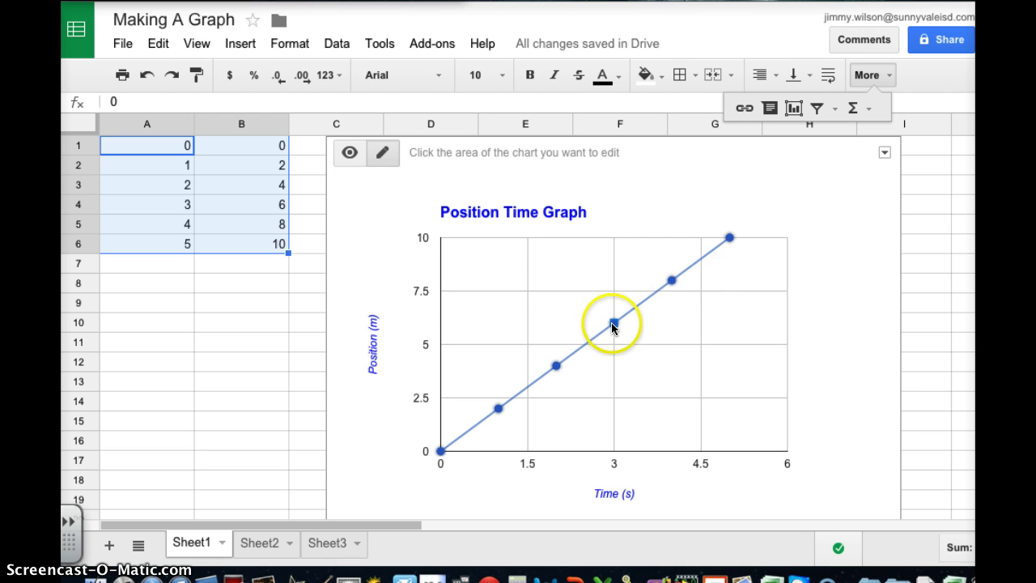
left_click(346, 154)
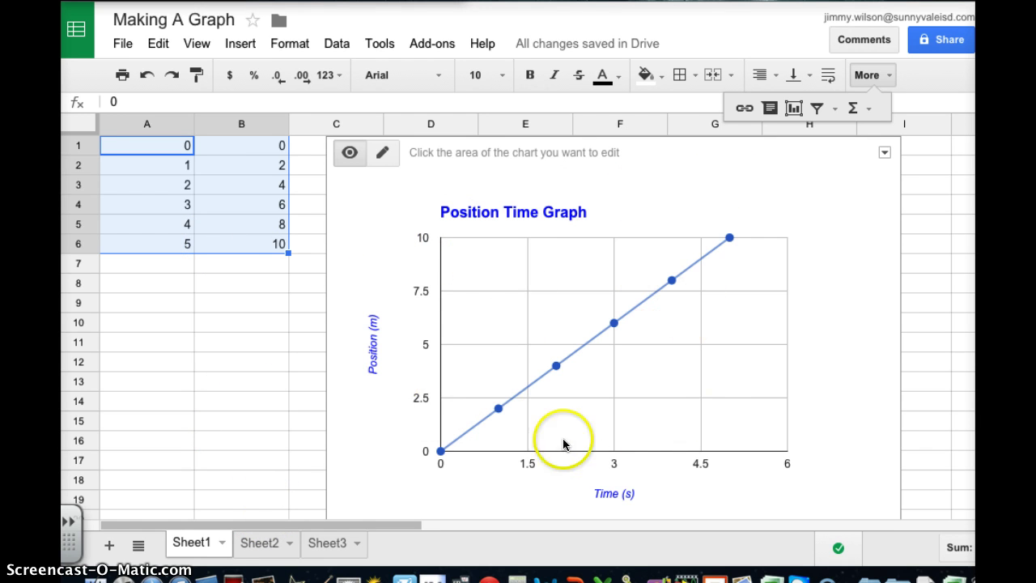
On Sheet2, insert a plain scatter chart of A1:B6 and drag it beside both tables
left_click(260, 543)
left_click_drag(162, 146, 258, 240)
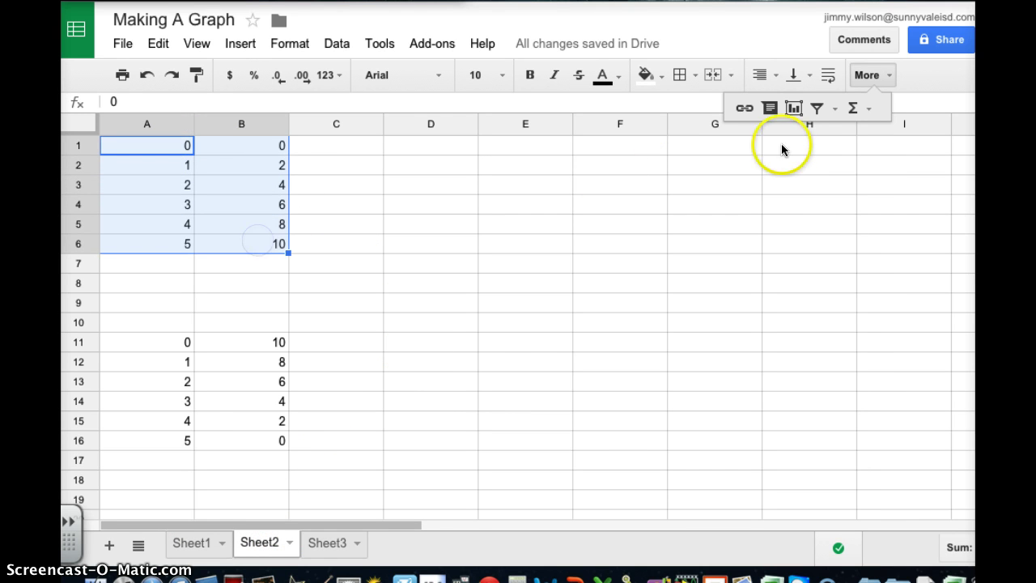
left_click(792, 107)
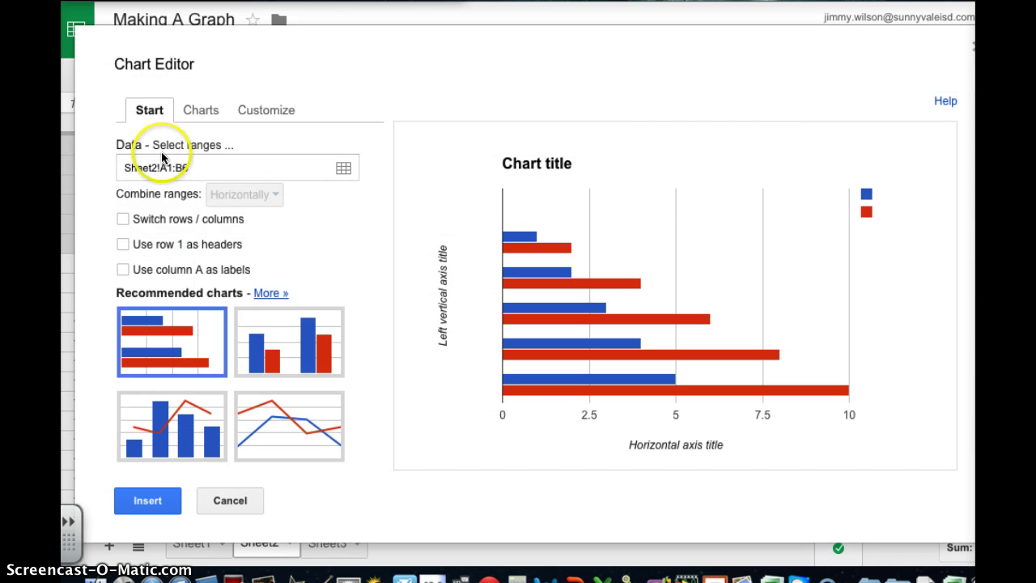
left_click(192, 114)
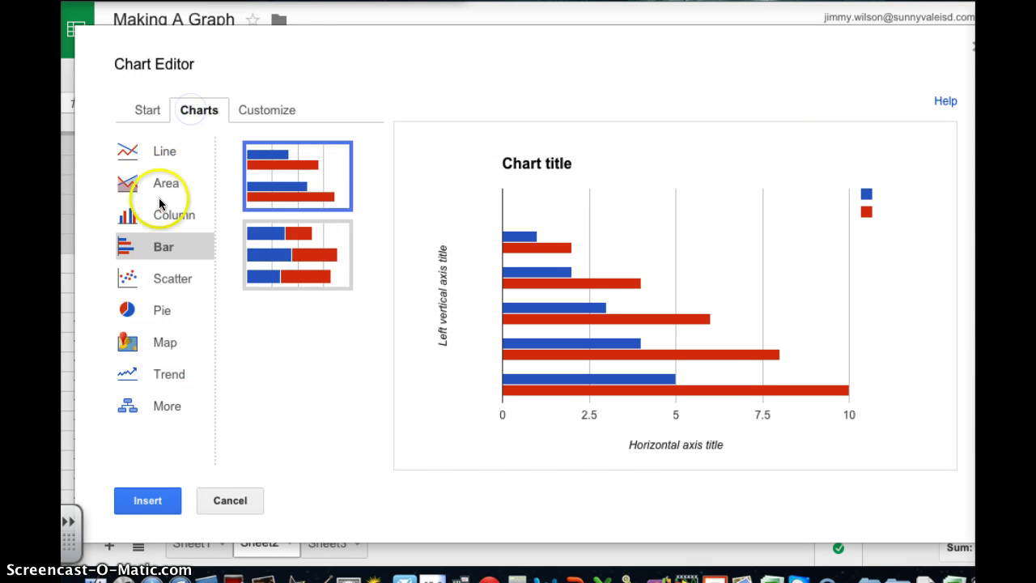
left_click(145, 277)
left_click(271, 191)
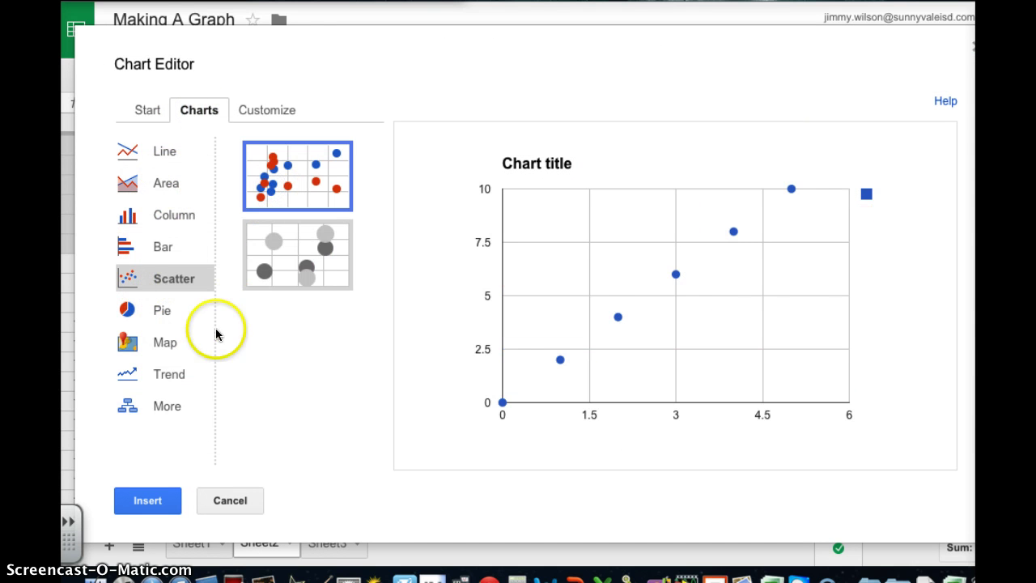
left_click(147, 113)
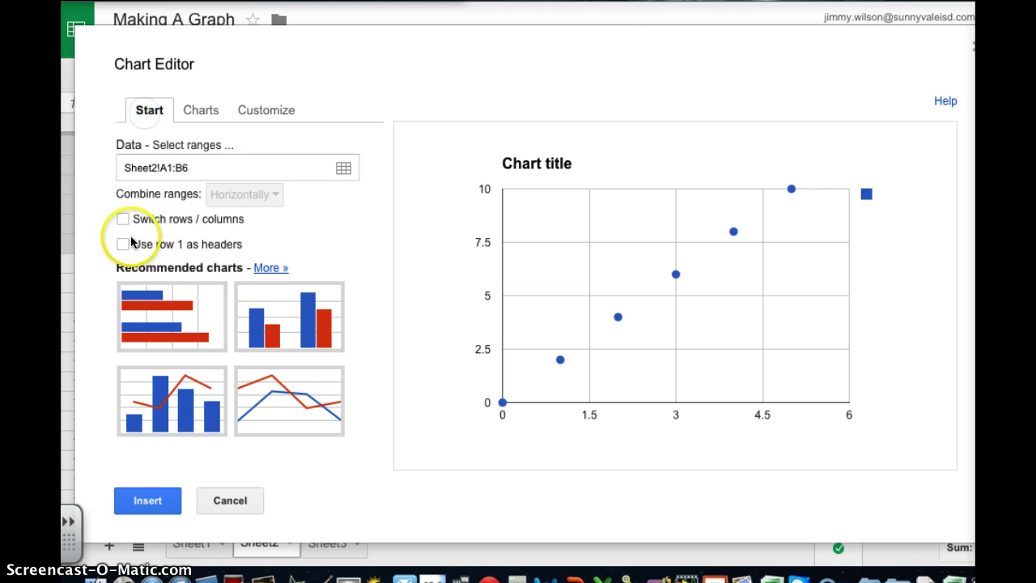
left_click(148, 500)
left_click_drag(446, 162, 717, 143)
left_click_drag(752, 180, 632, 143)
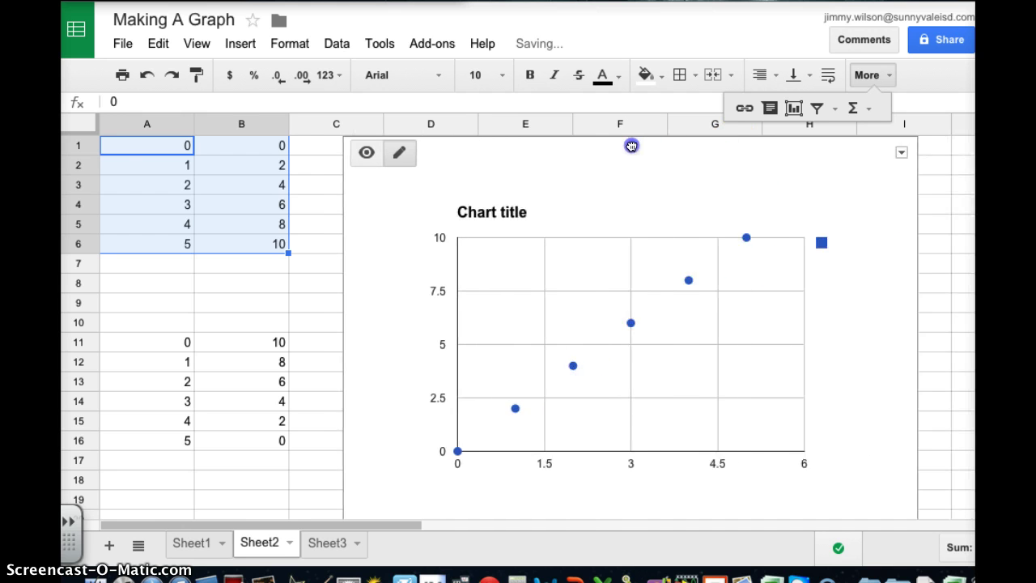
In Advanced edit, set the chart title to 'Position Time Graph'
left_click(905, 154)
left_click(752, 179)
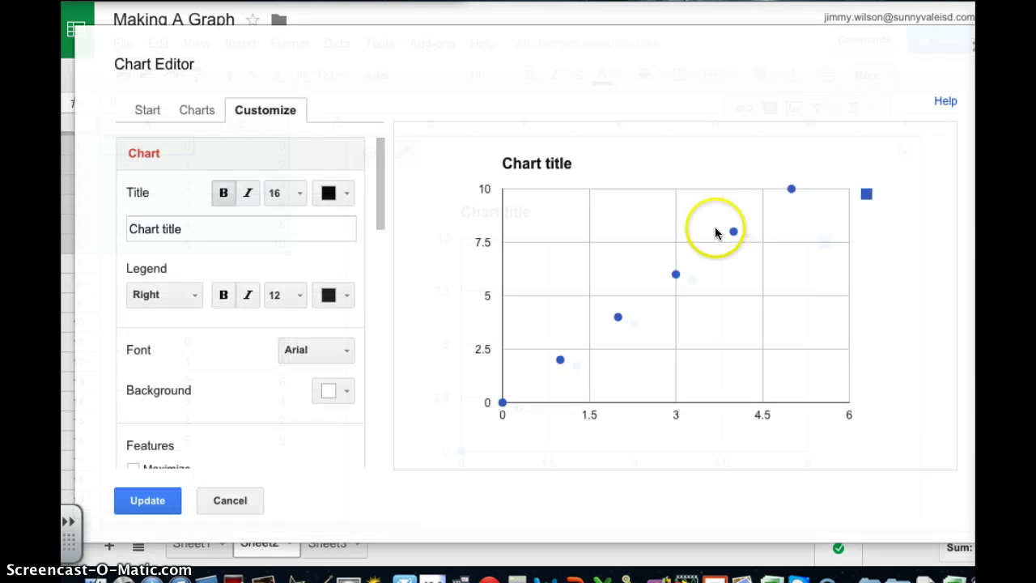
left_click(215, 230)
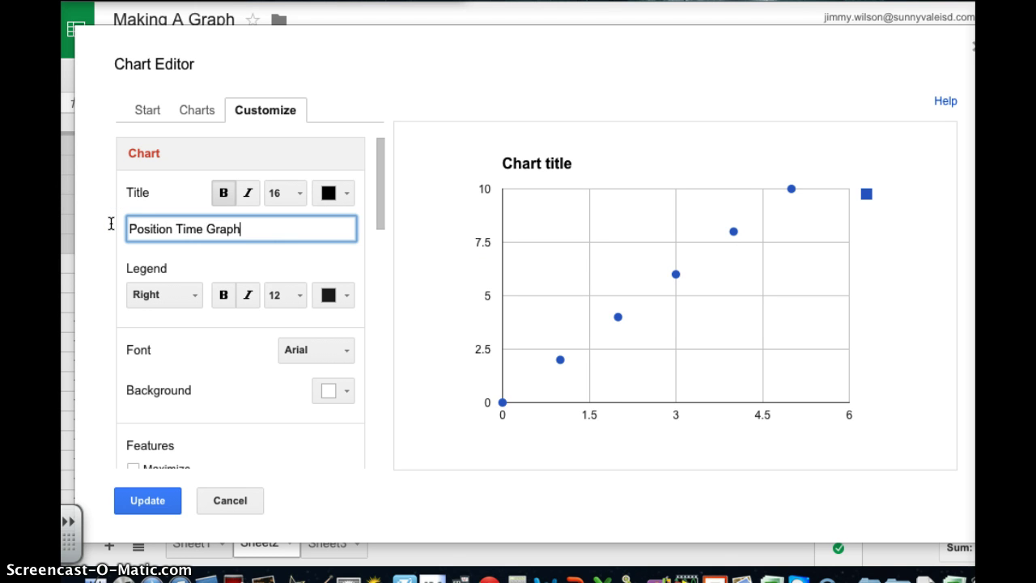
Title the horizontal axis 'Time' and the left vertical axis 'Position'
scroll(243, 374, "down", 3)
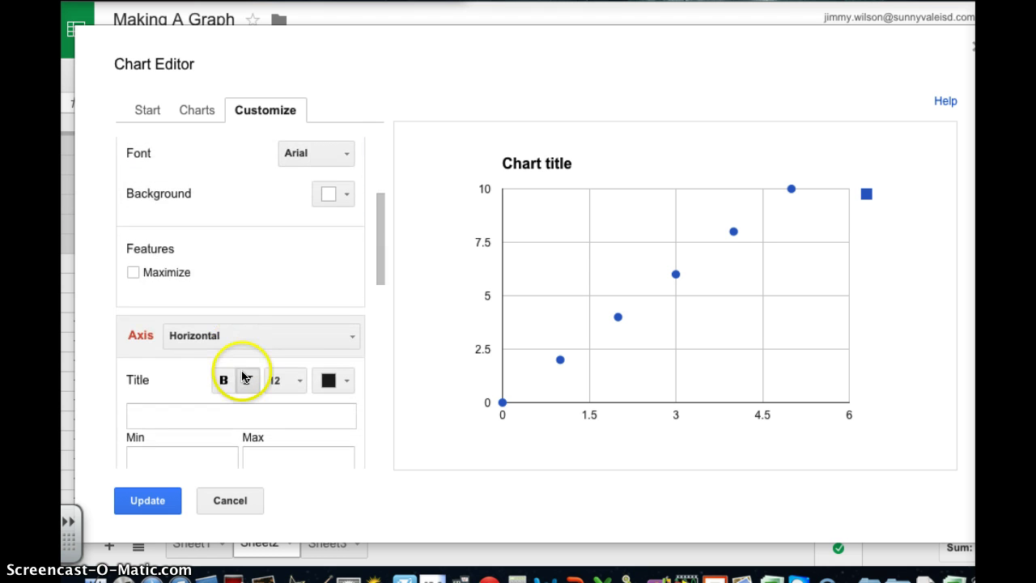
left_click(217, 413)
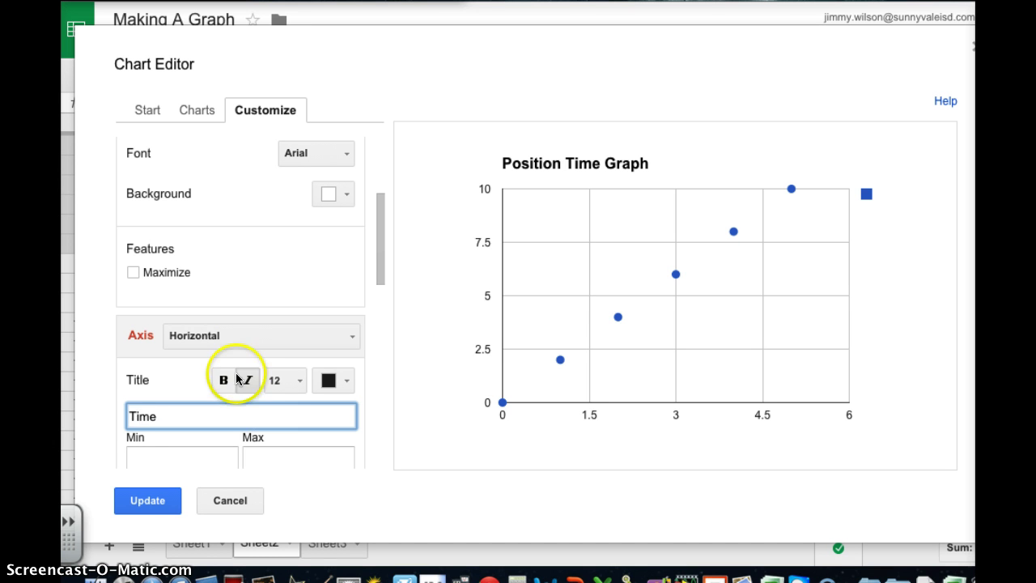
left_click(291, 337)
left_click(231, 394)
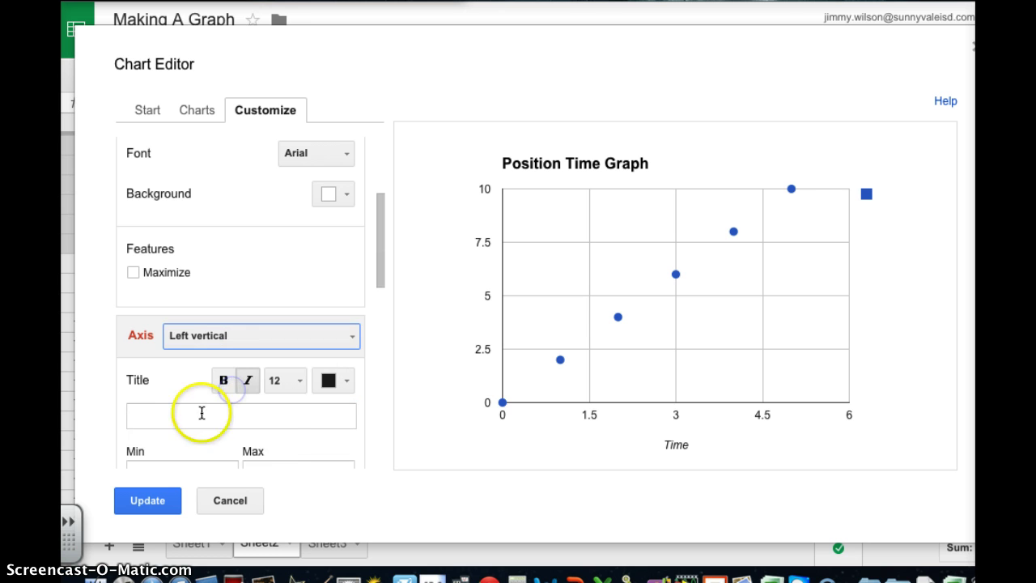
left_click(200, 415)
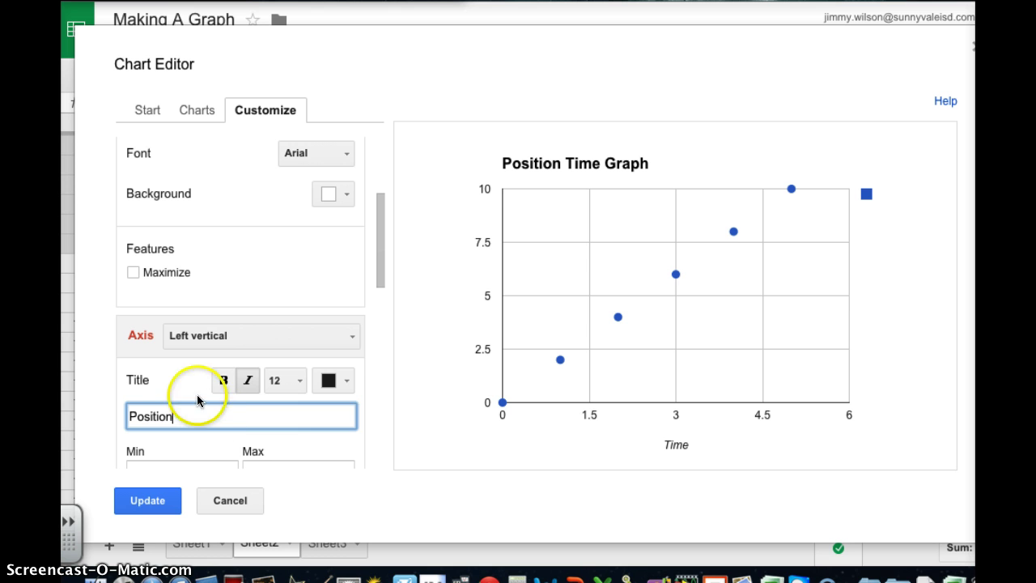
left_click(174, 378)
Give Data series 1 a linear trendline
scroll(187, 382, "down", 10)
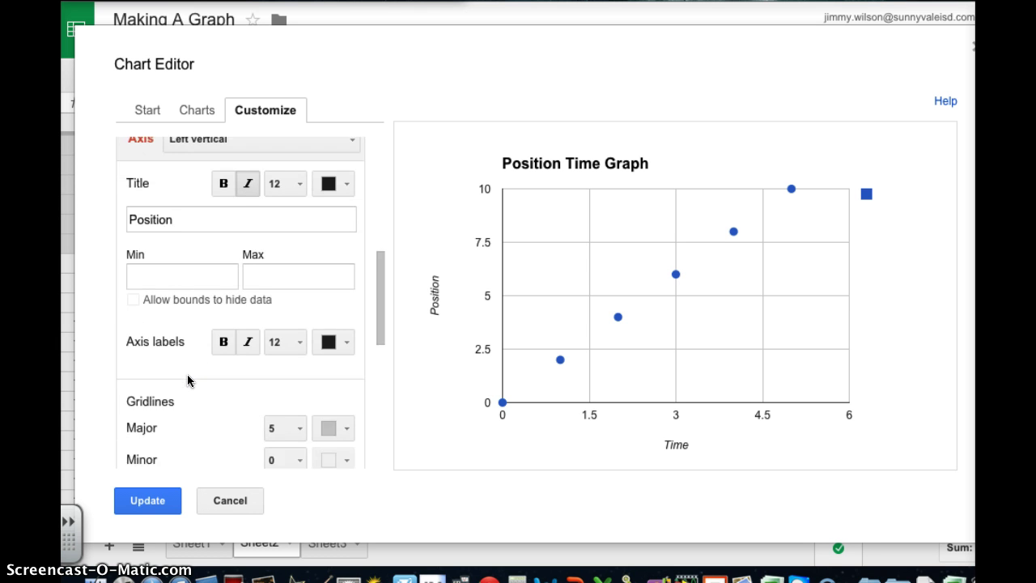
scroll(192, 387, "down", 5)
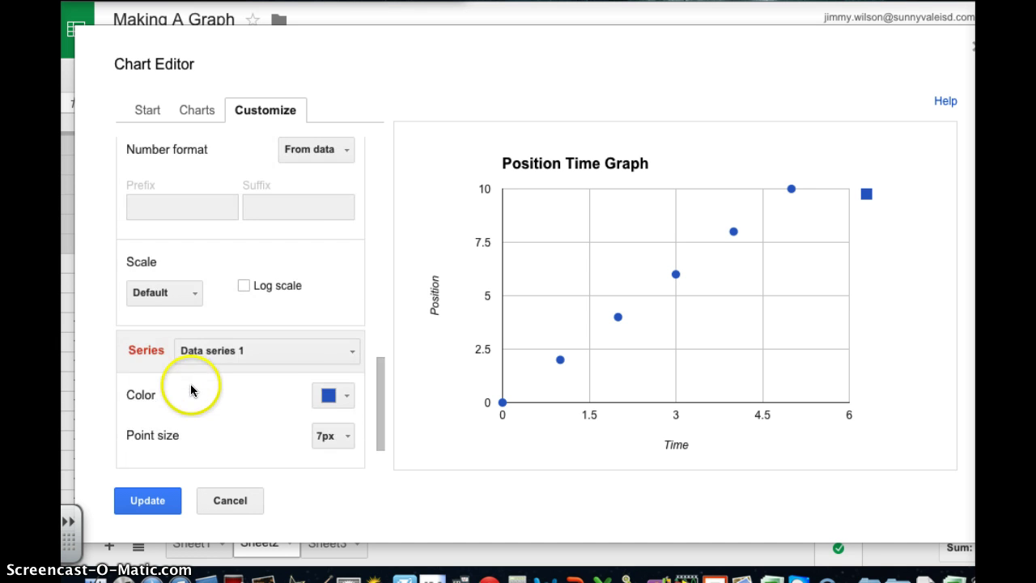
scroll(256, 433, "up", 2)
scroll(249, 436, "down", 2)
scroll(244, 438, "down", 1)
left_click(271, 435)
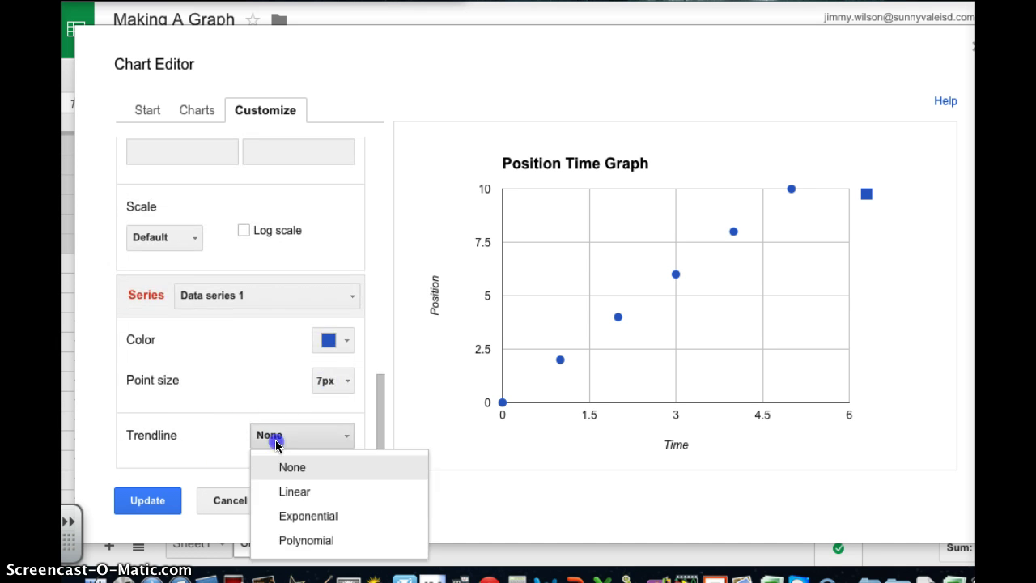
left_click(296, 490)
scroll(338, 340, "up", 10)
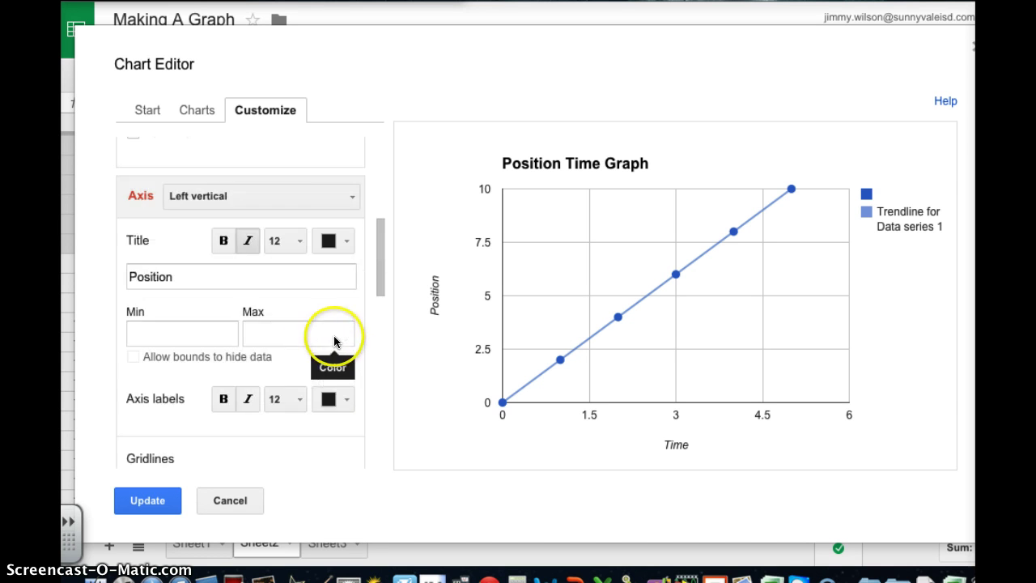
left_click(150, 111)
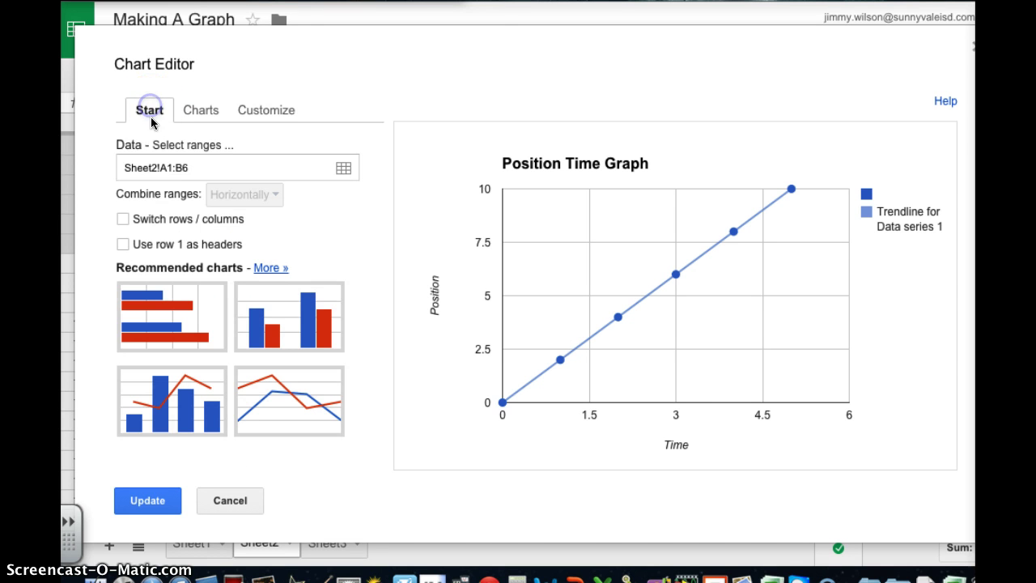
Add A11:B16 as a second data range for the chart and apply the update
left_click(343, 169)
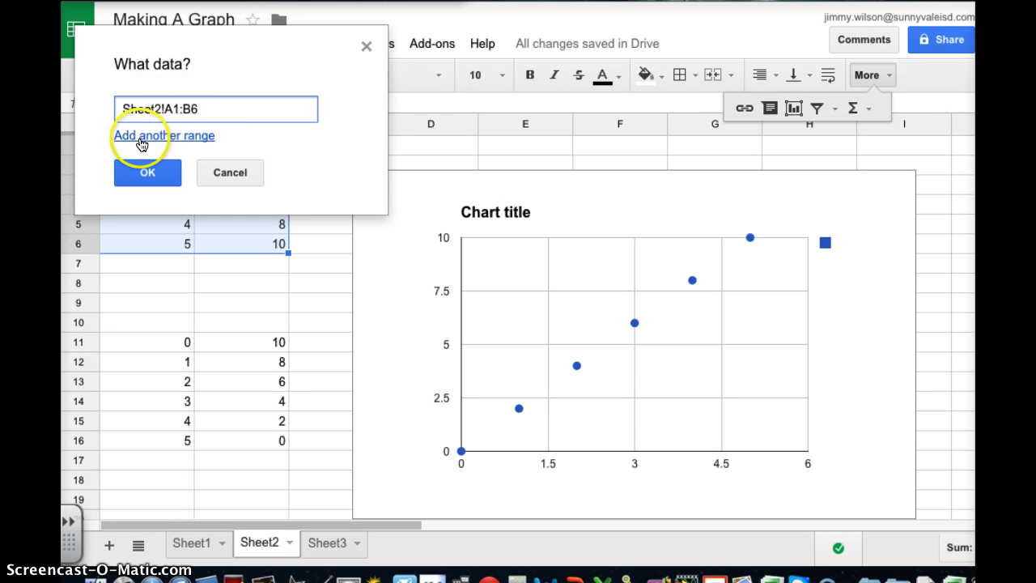
left_click(171, 135)
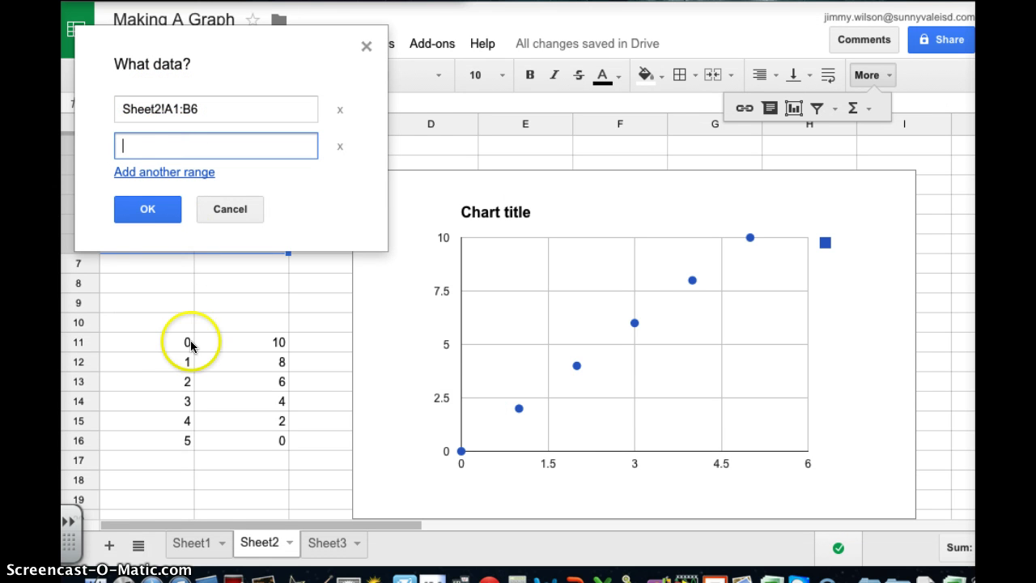
left_click_drag(162, 343, 280, 443)
left_click(145, 209)
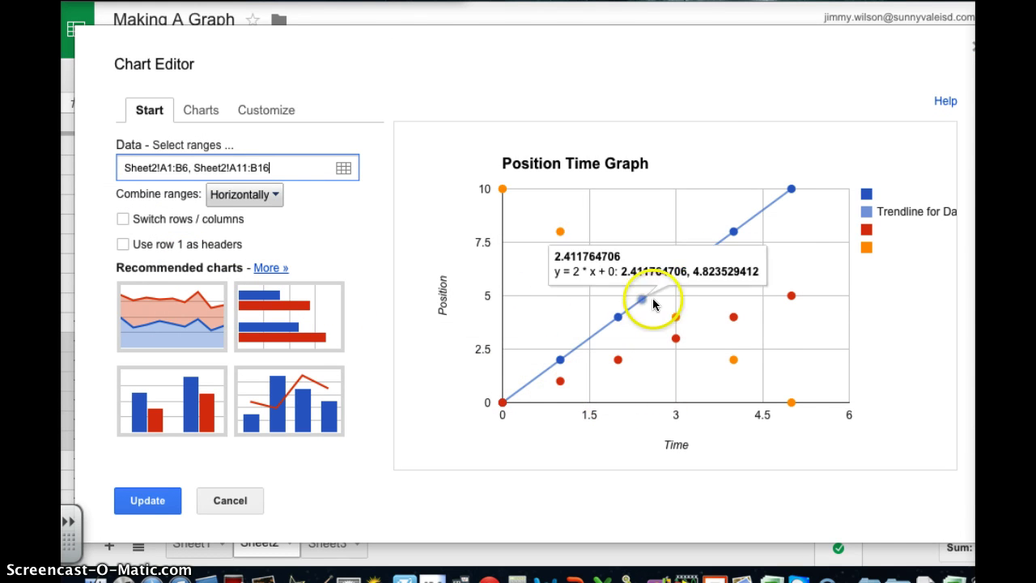
mouse_move(673, 321)
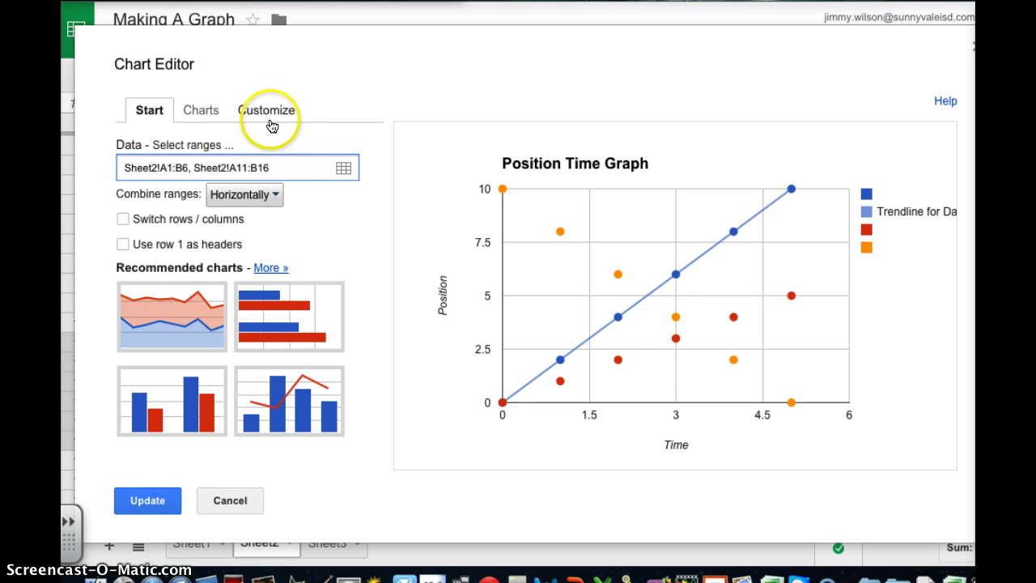
left_click(147, 500)
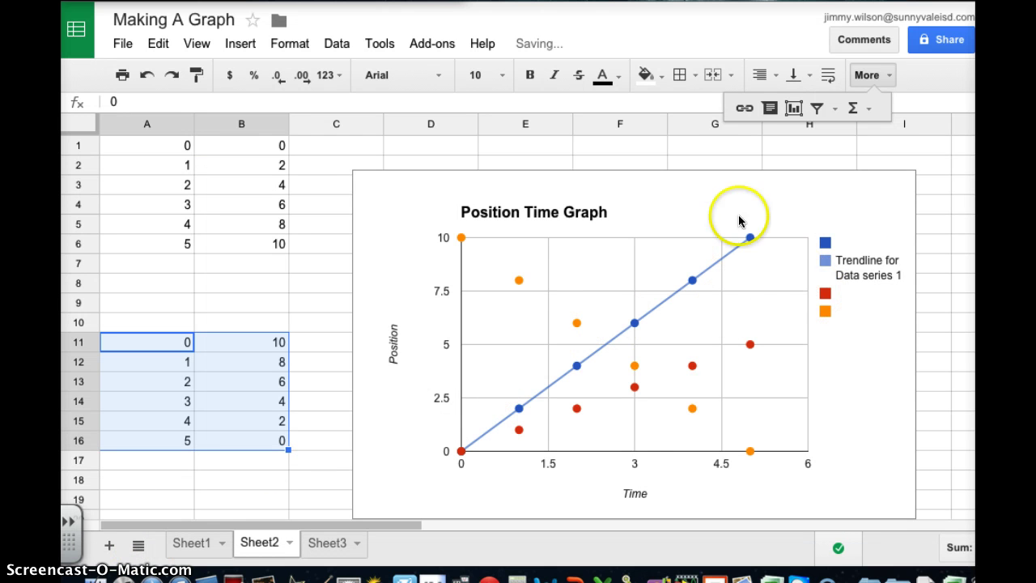
In the chart editor's Customize settings, remove the colour from Data series 2
left_click(872, 198)
left_click(905, 154)
left_click(775, 179)
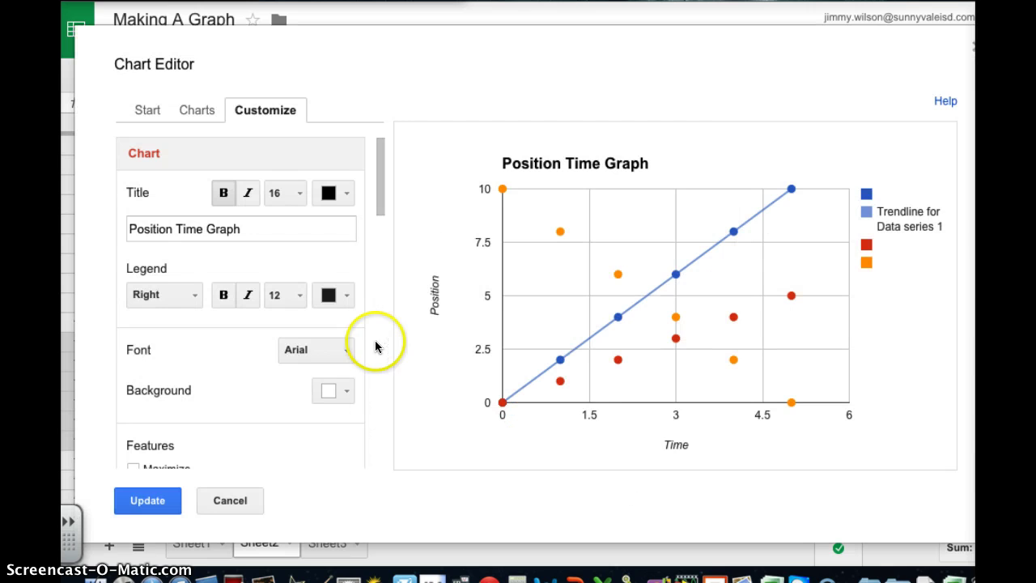
scroll(305, 235, "down", 15)
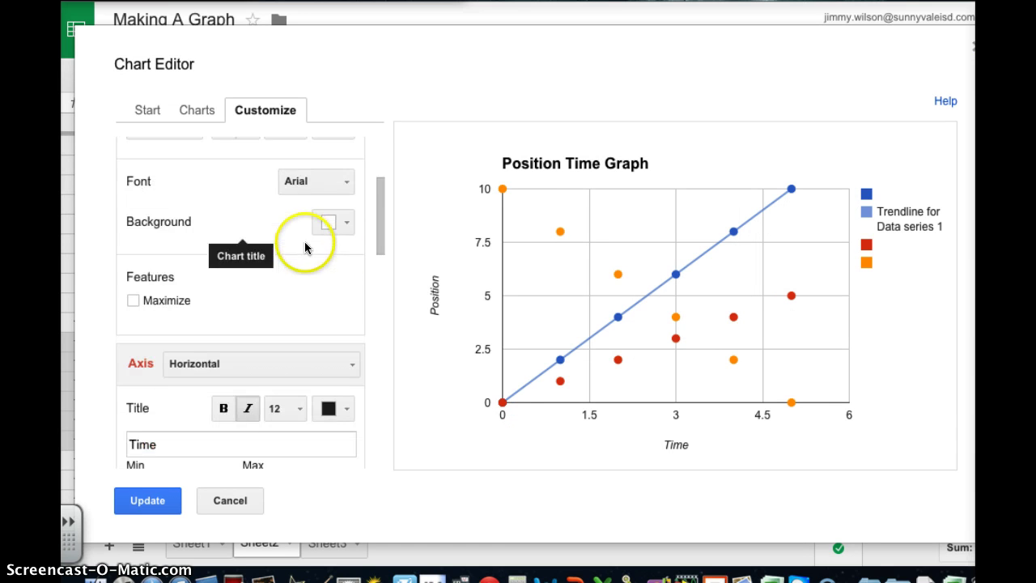
scroll(305, 268, "down", 10)
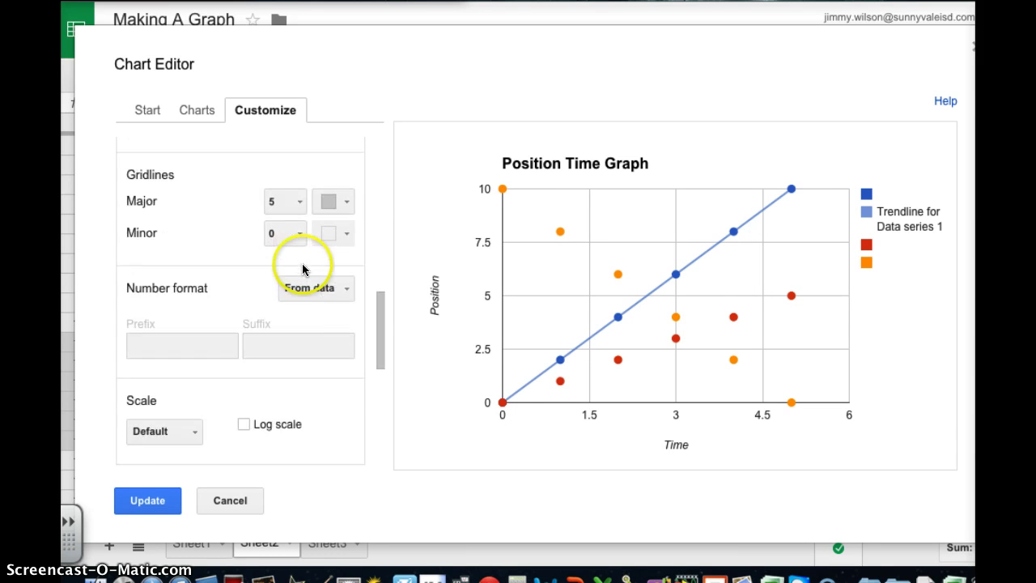
scroll(297, 275, "down", 2)
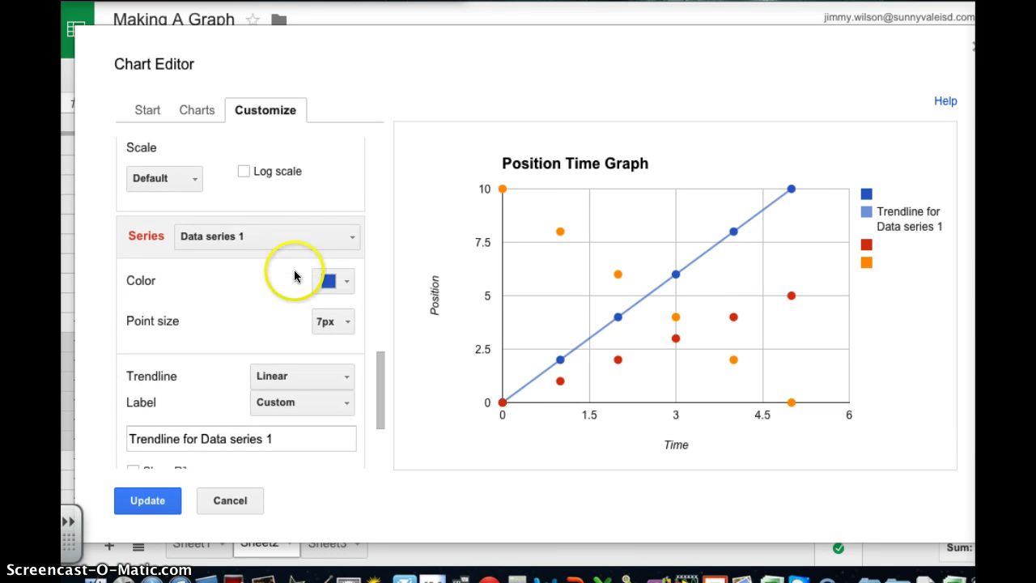
left_click(235, 237)
left_click(233, 295)
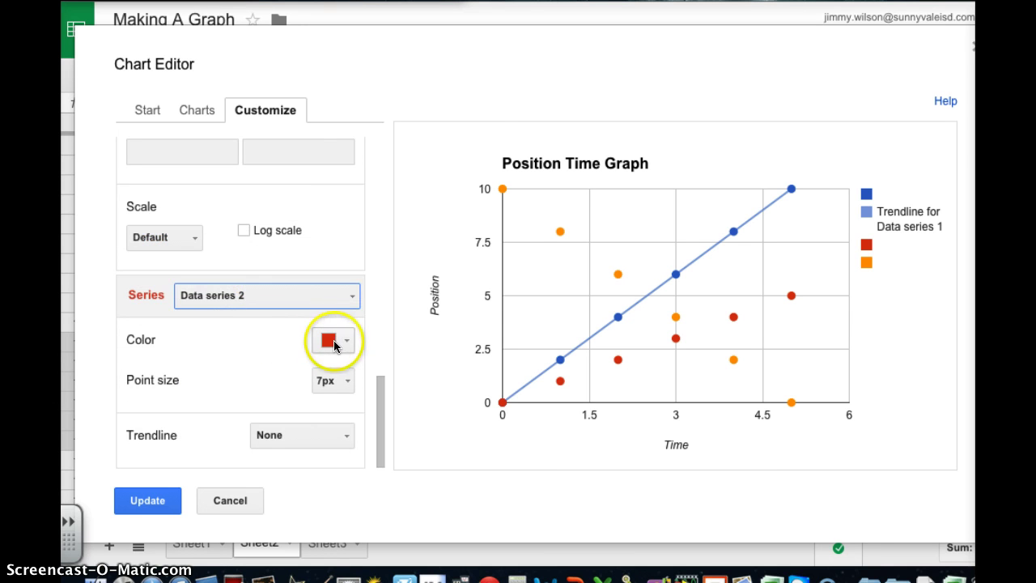
left_click(332, 342)
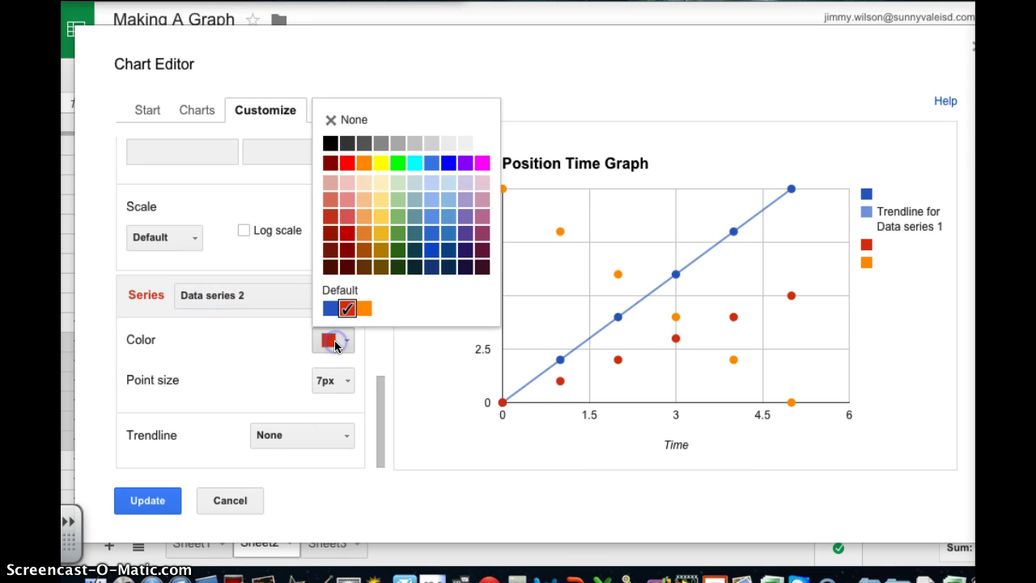
left_click(331, 119)
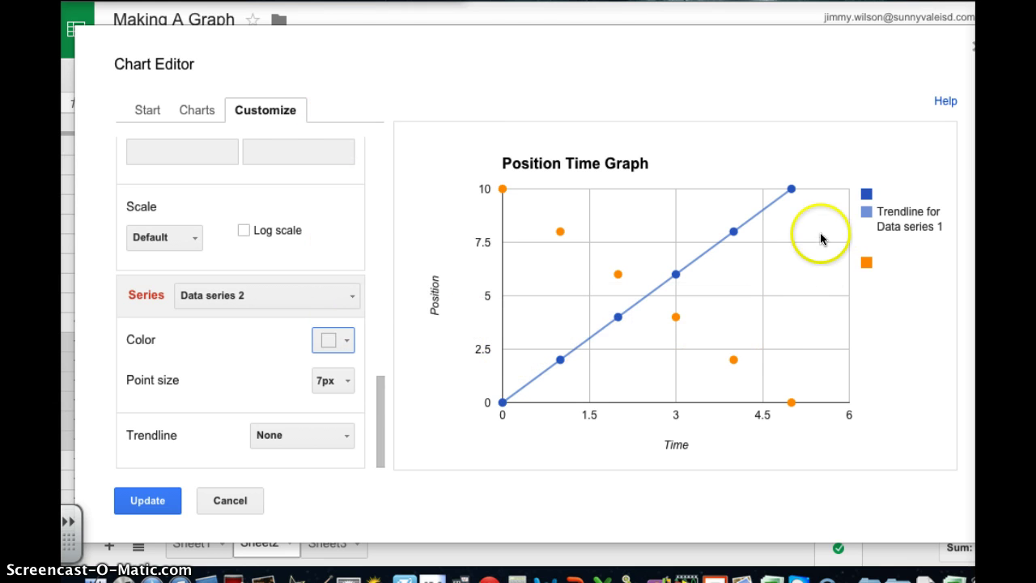
Give Data series 3 a linear trendline and update the chart
left_click(235, 297)
left_click(230, 379)
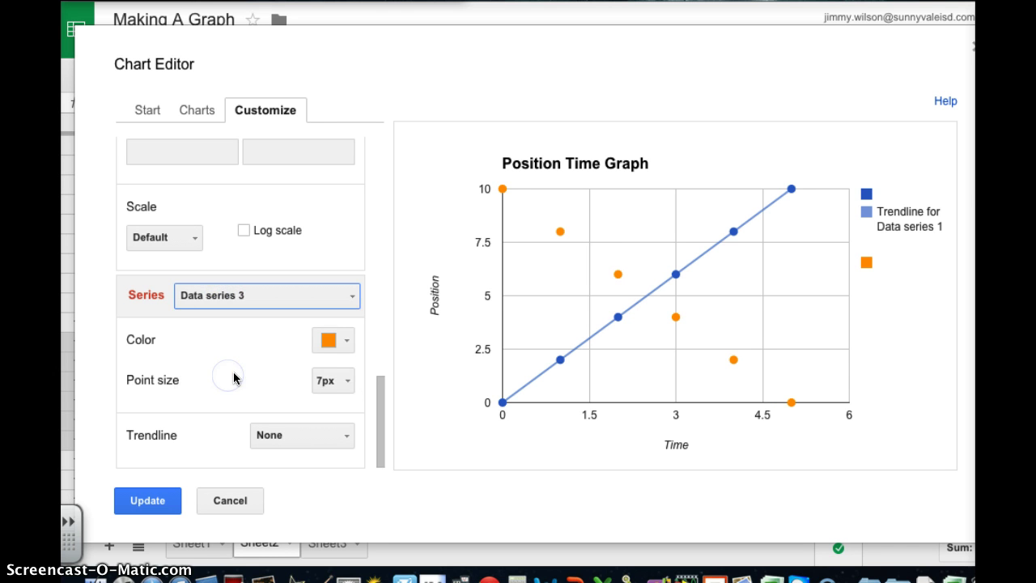
left_click(336, 435)
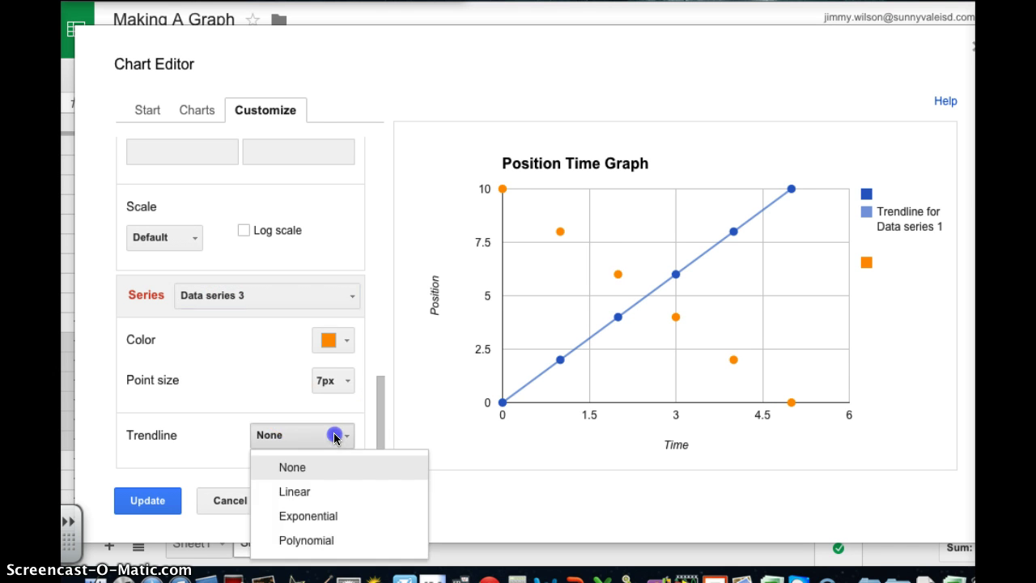
left_click(317, 492)
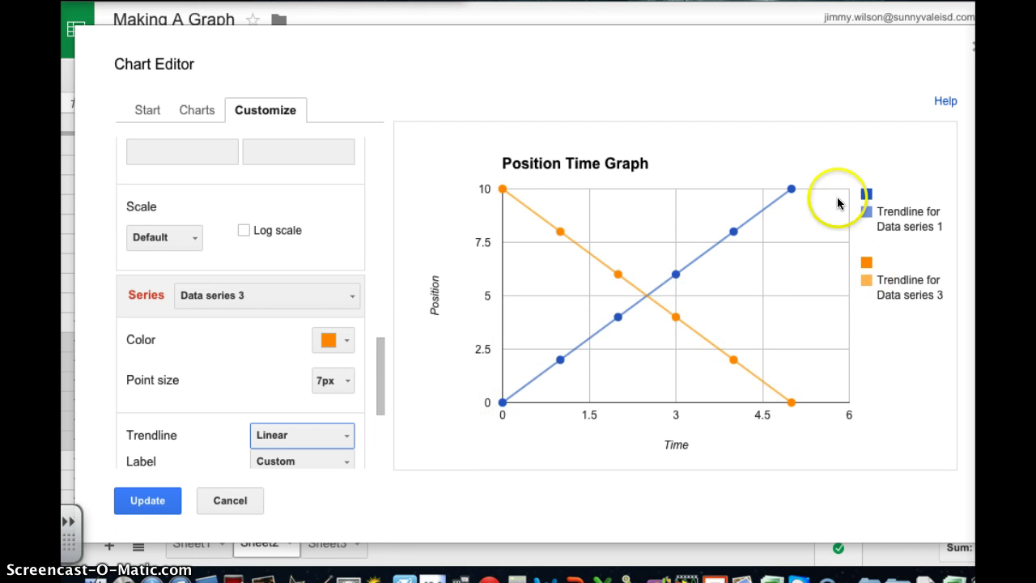
left_click(147, 501)
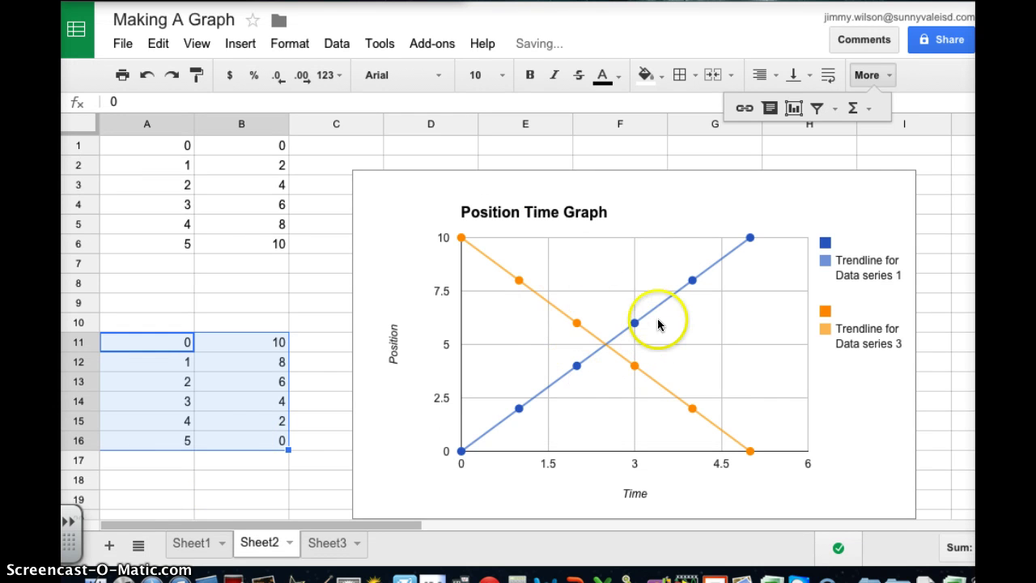
left_click(808, 202)
left_click(906, 153)
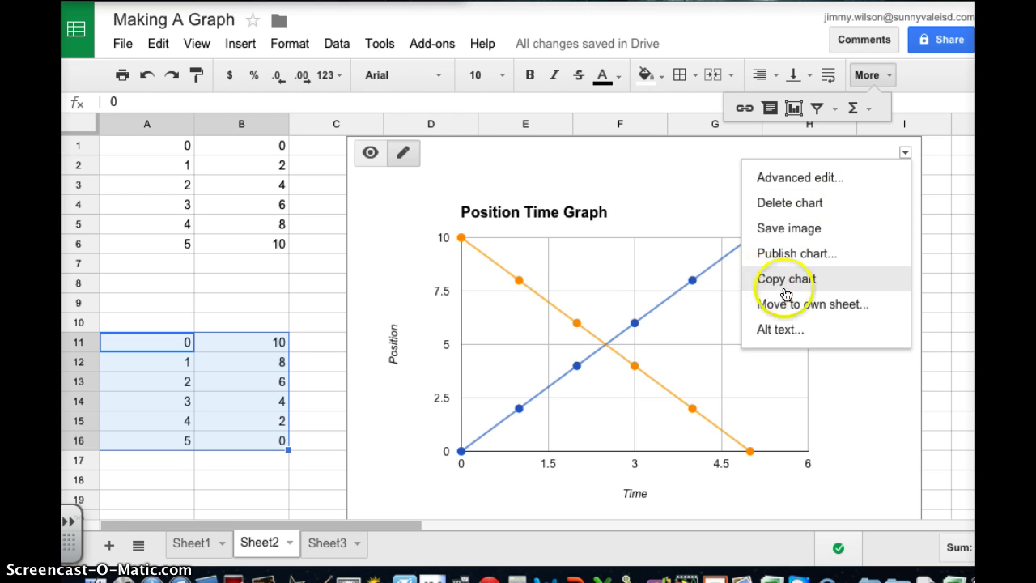
left_click(948, 346)
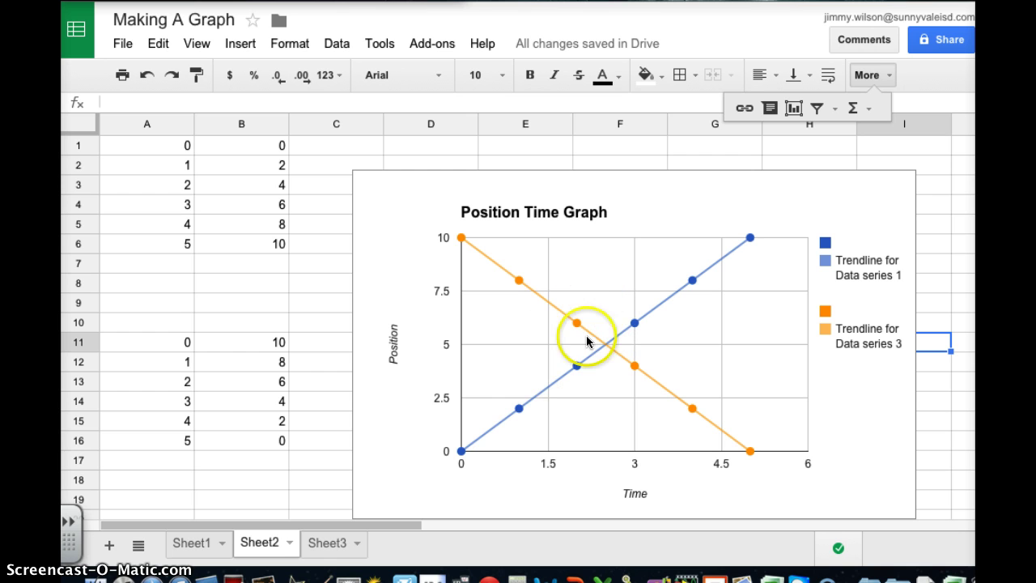
Insert a plain scatter chart of Sheet3's A1:B6 data and move it beside the table
left_click(340, 549)
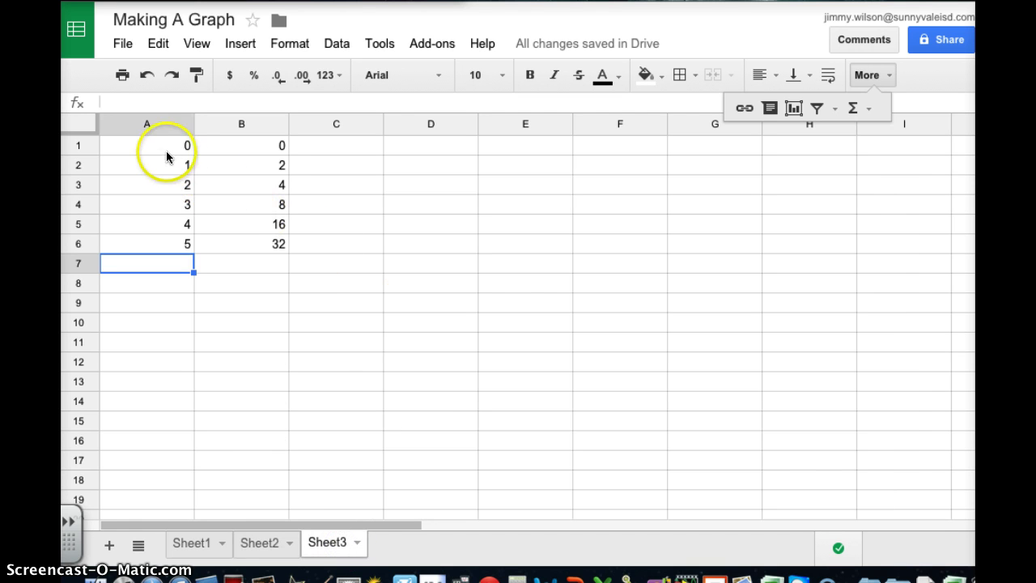
left_click_drag(171, 146, 259, 248)
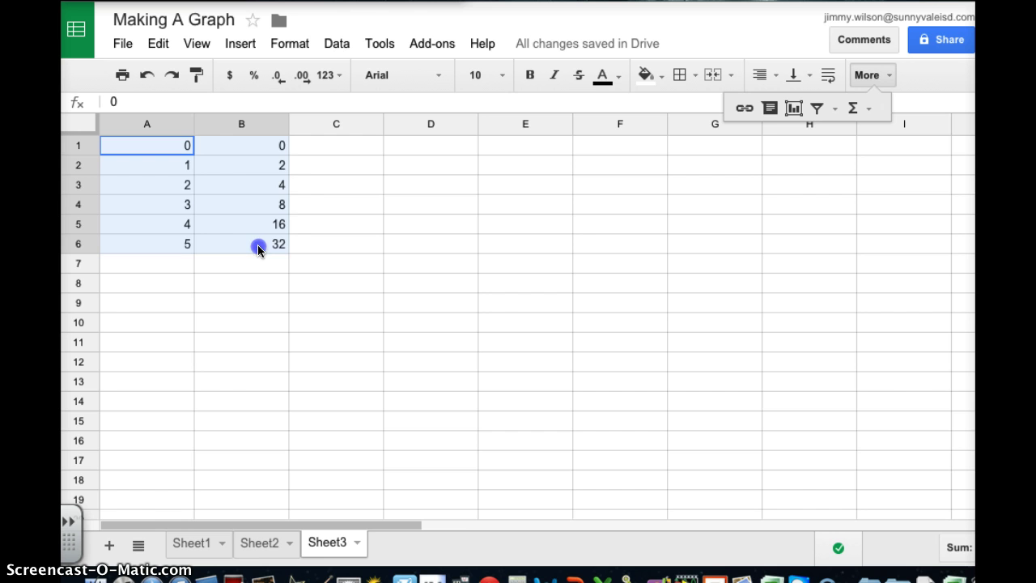
left_click(794, 110)
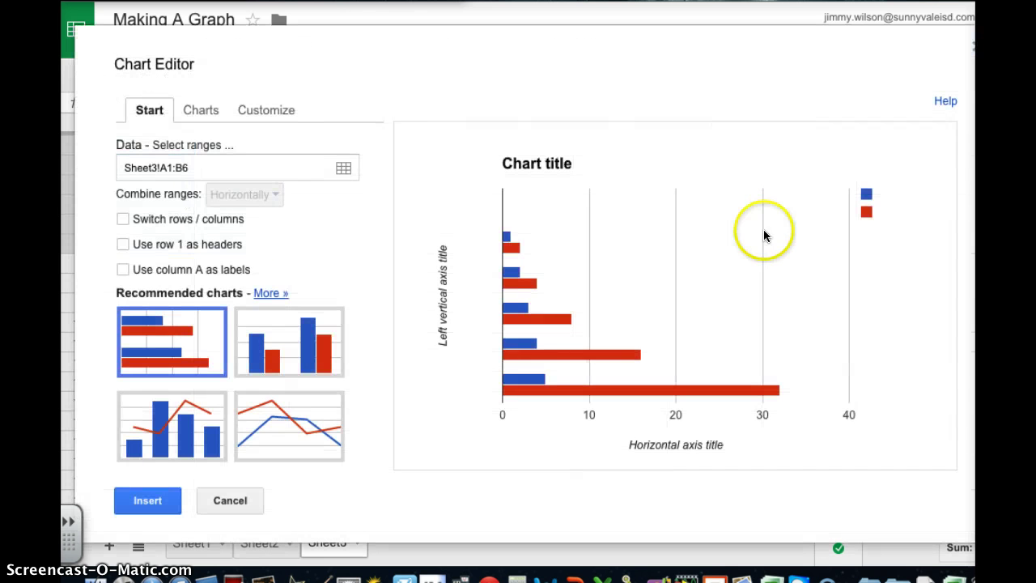
left_click(199, 111)
left_click(158, 284)
left_click(260, 187)
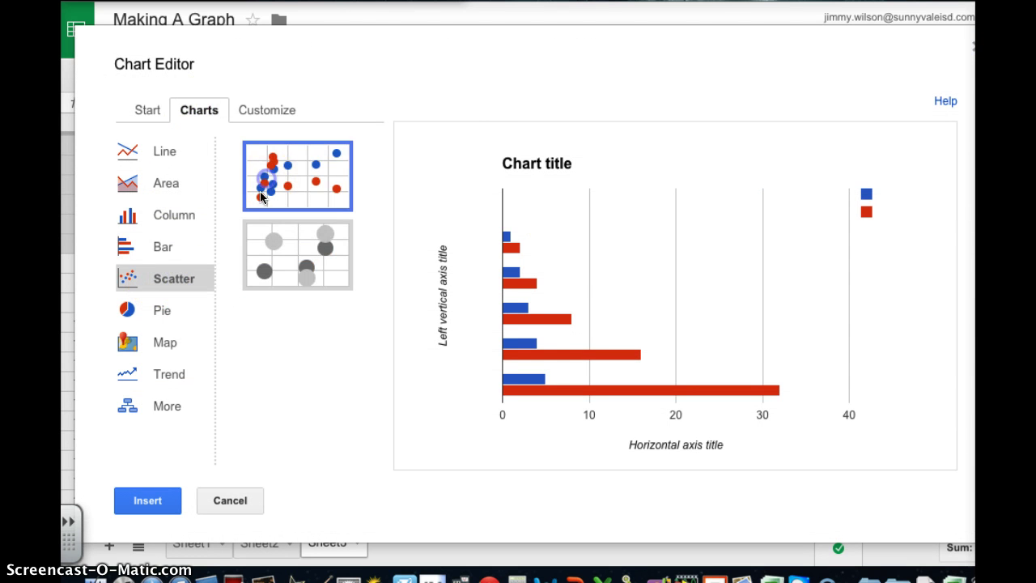
left_click(148, 499)
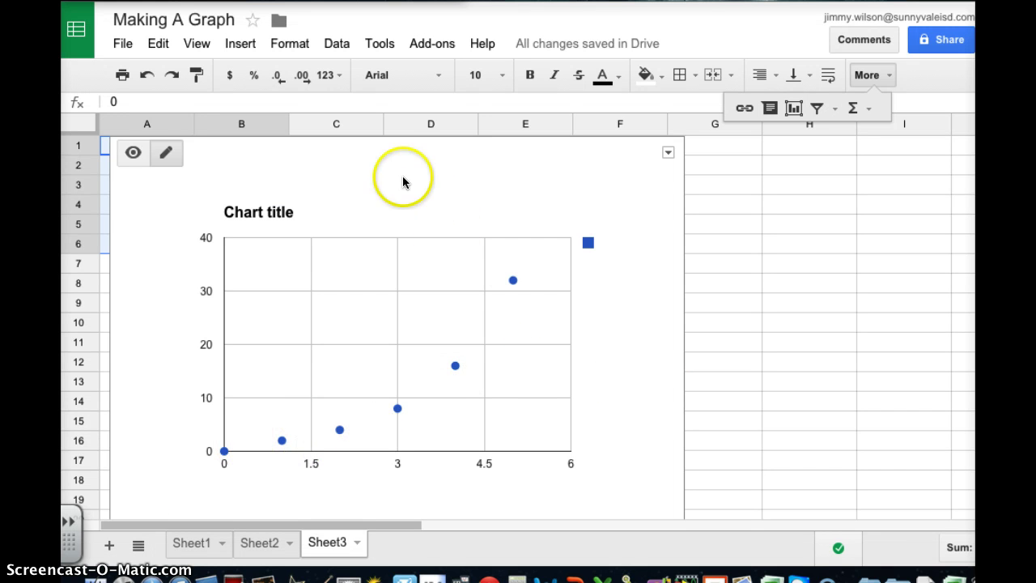
left_click_drag(388, 164, 599, 146)
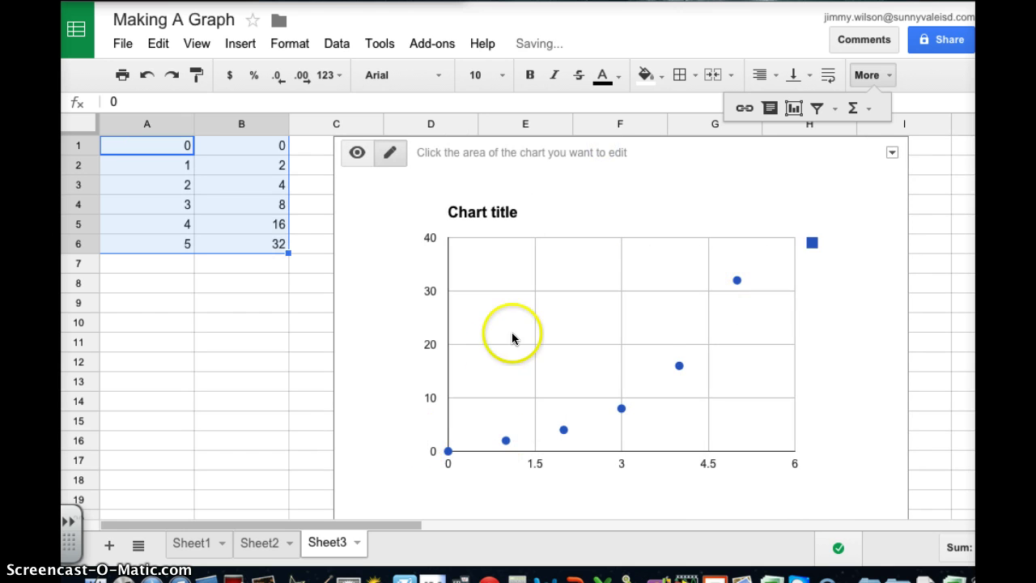
left_click(890, 154)
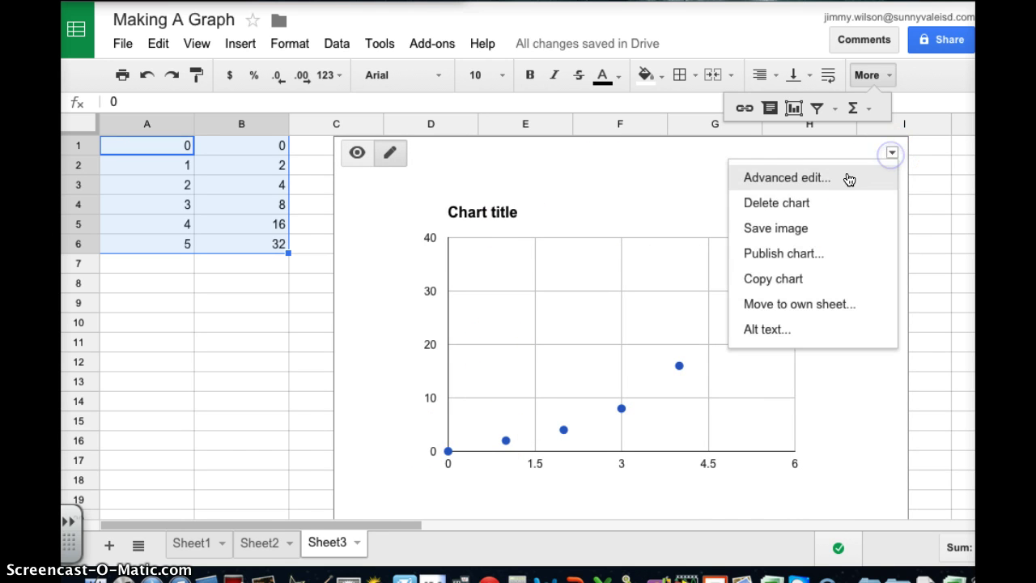
Retitle the Sheet3 chart 'PT Graph' in the chart editor
left_click(772, 179)
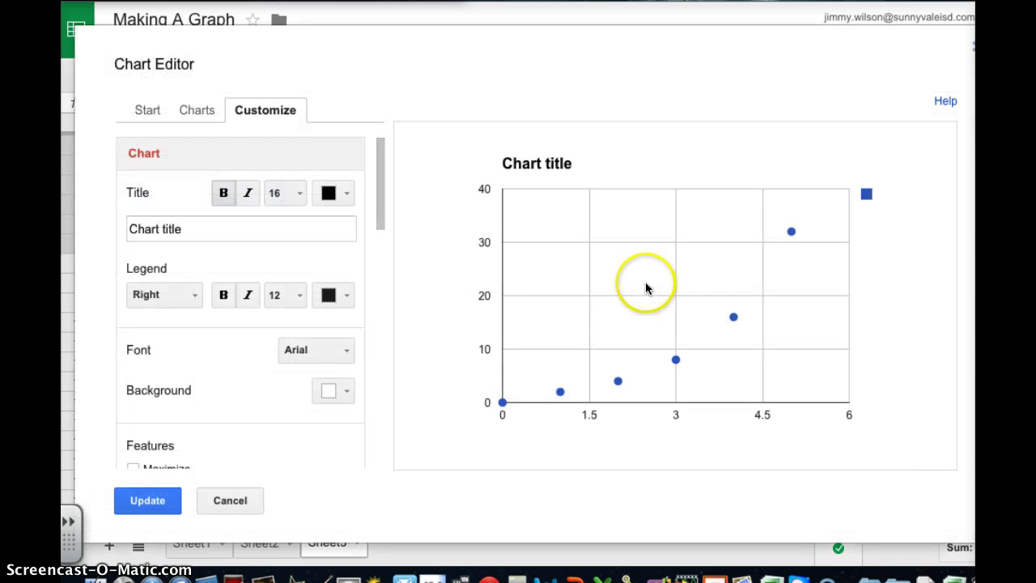
left_click_drag(208, 230, 58, 215)
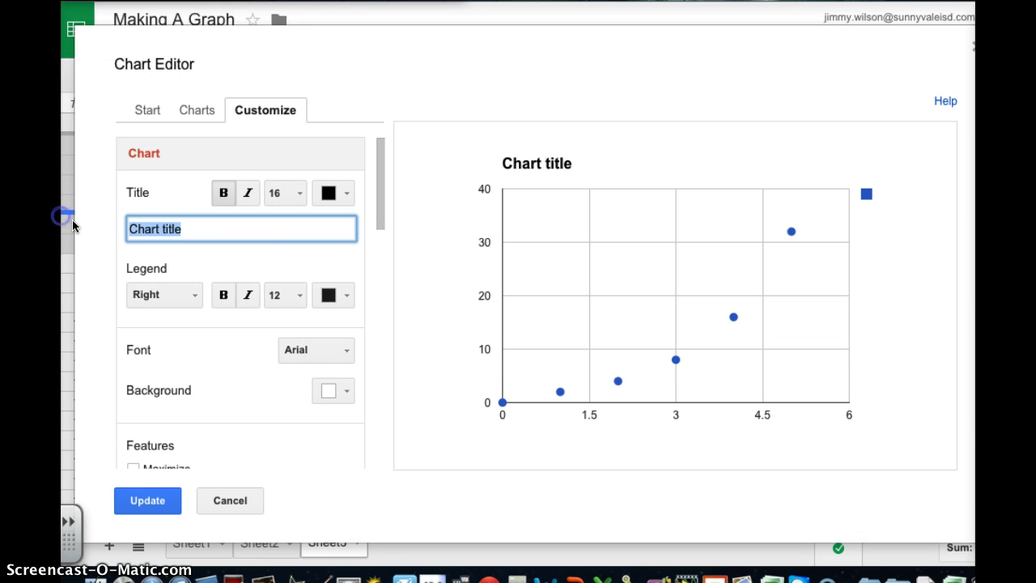
type("PT Graph")
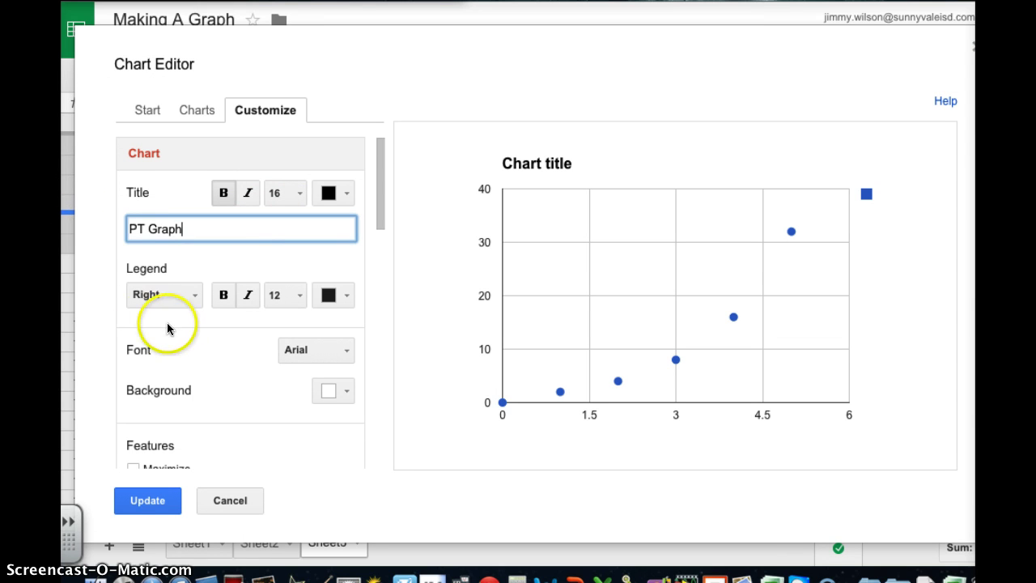
scroll(167, 326, "down", 3)
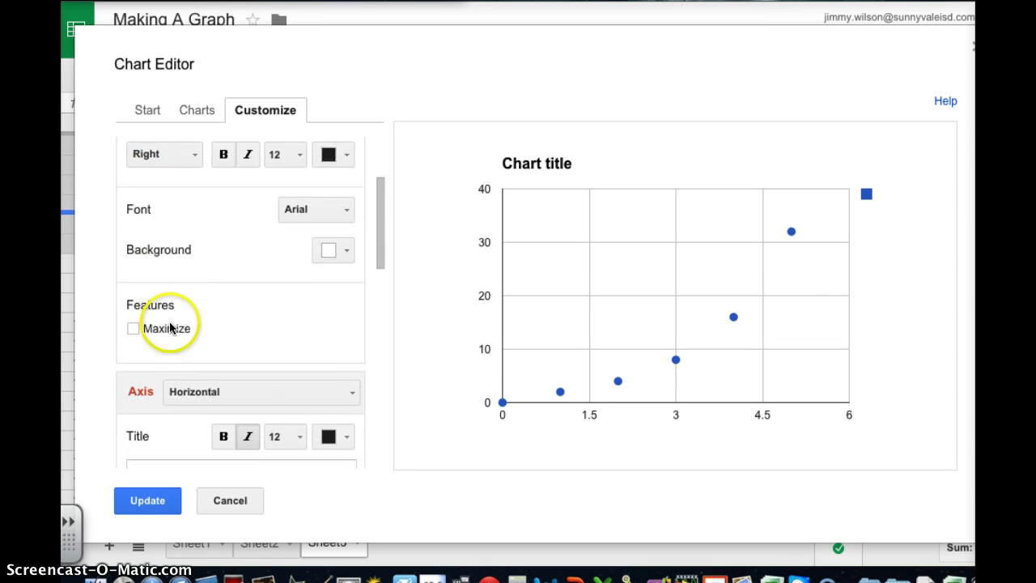
scroll(187, 334, "up", 1)
Set the horizontal axis title to time and the vertical axis title to position
left_click(187, 461)
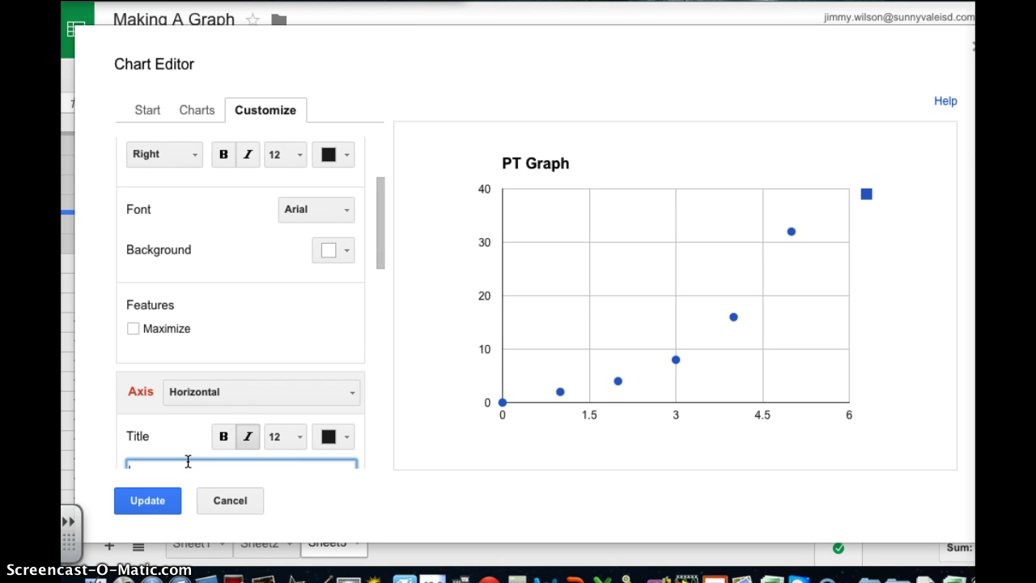
type("time")
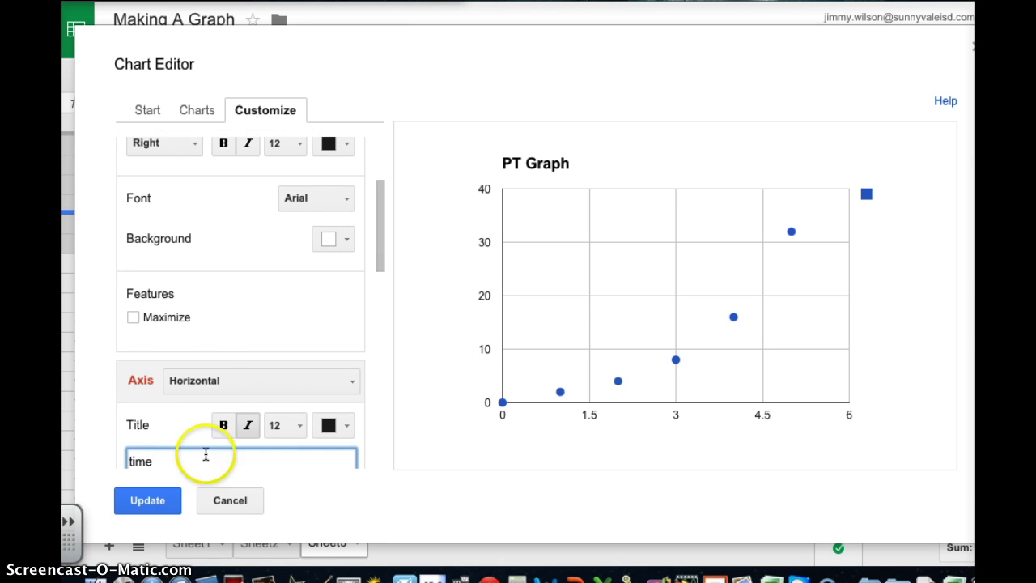
left_click(198, 380)
left_click(204, 435)
left_click(181, 457)
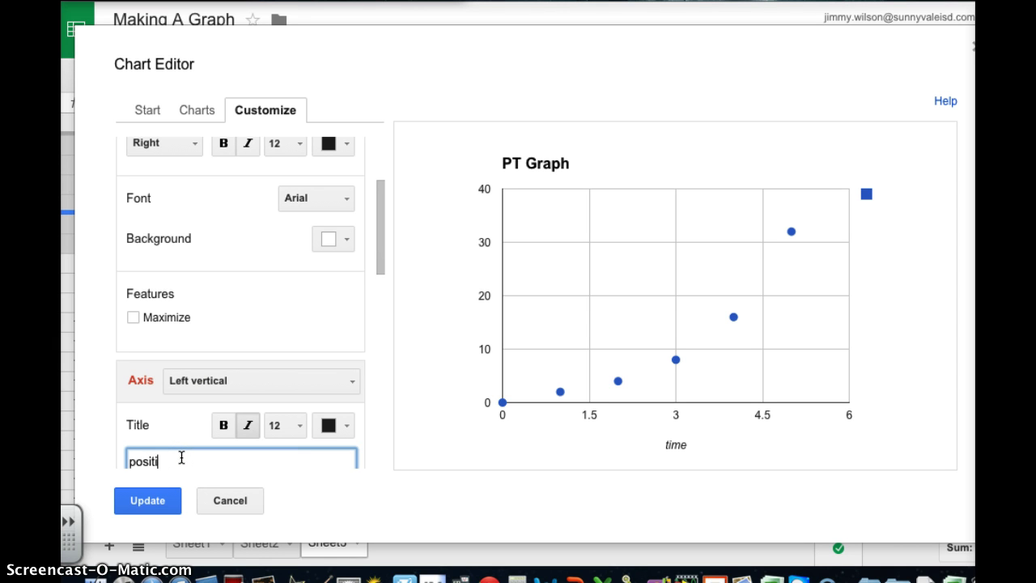
type("position")
left_click(264, 332)
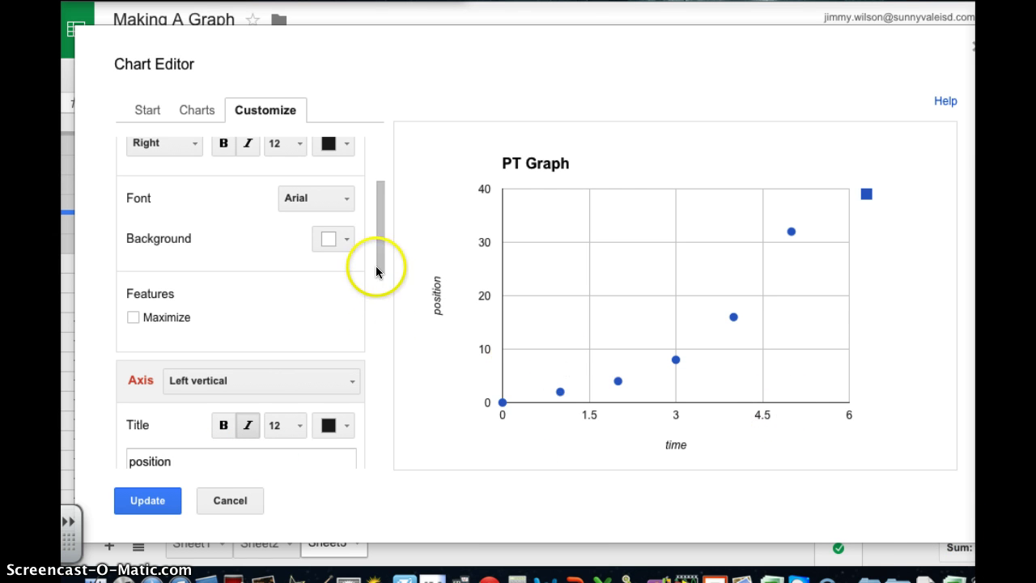
left_click_drag(377, 271, 372, 485)
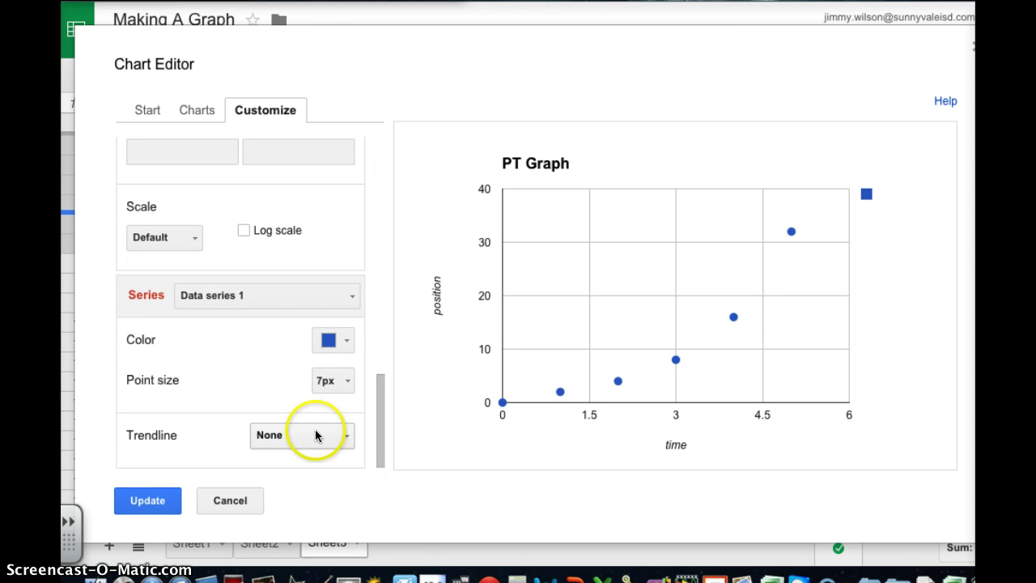
Try linear, exponential and polynomial trendlines on the PT Graph, keep Exponential, and apply
left_click(267, 433)
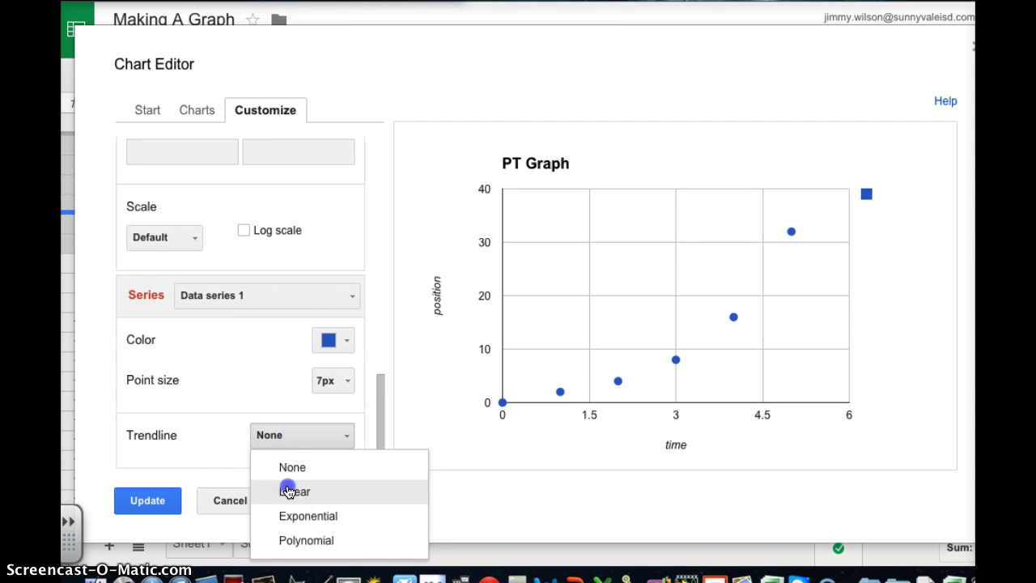
left_click(289, 491)
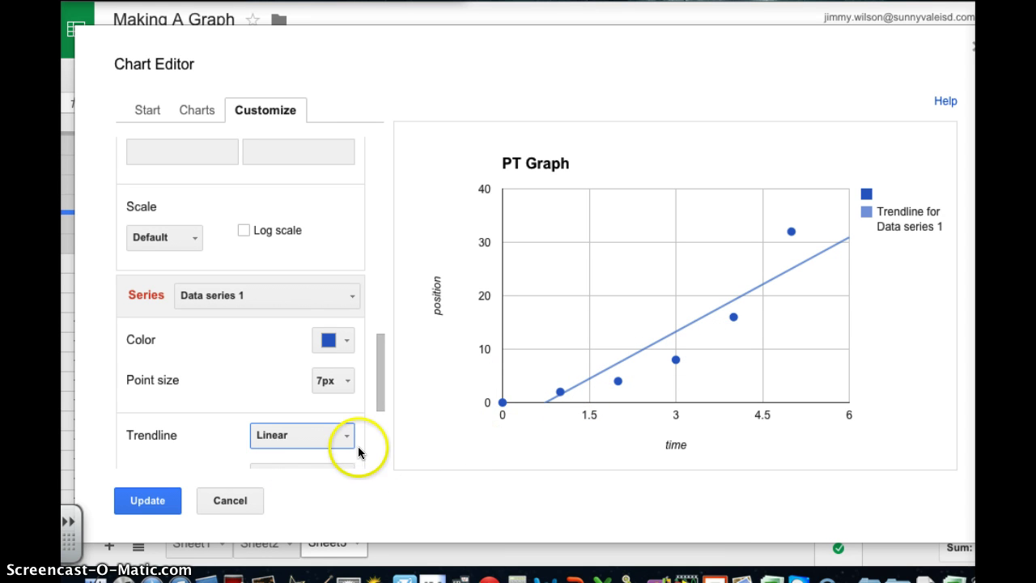
left_click(320, 443)
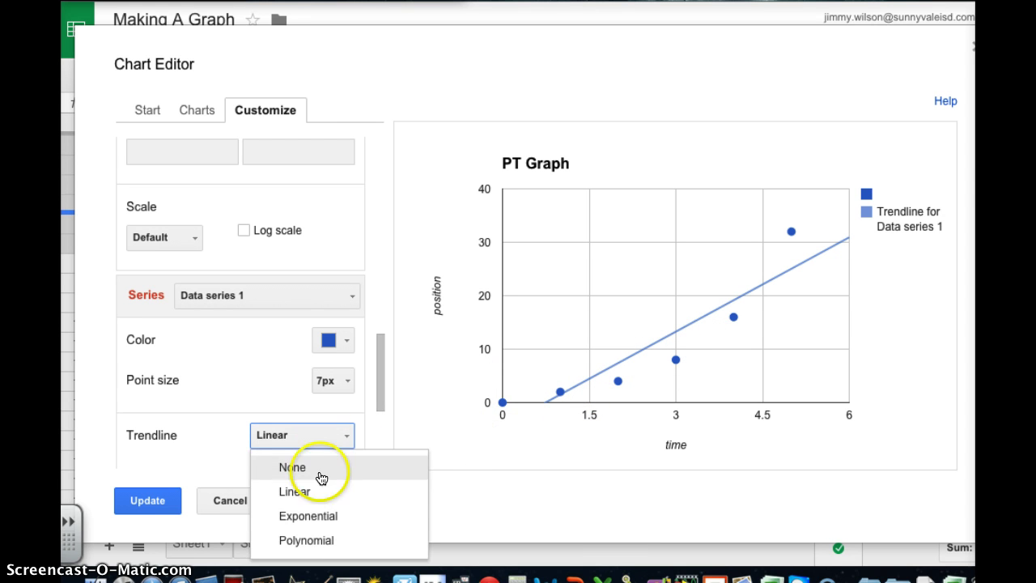
left_click(323, 515)
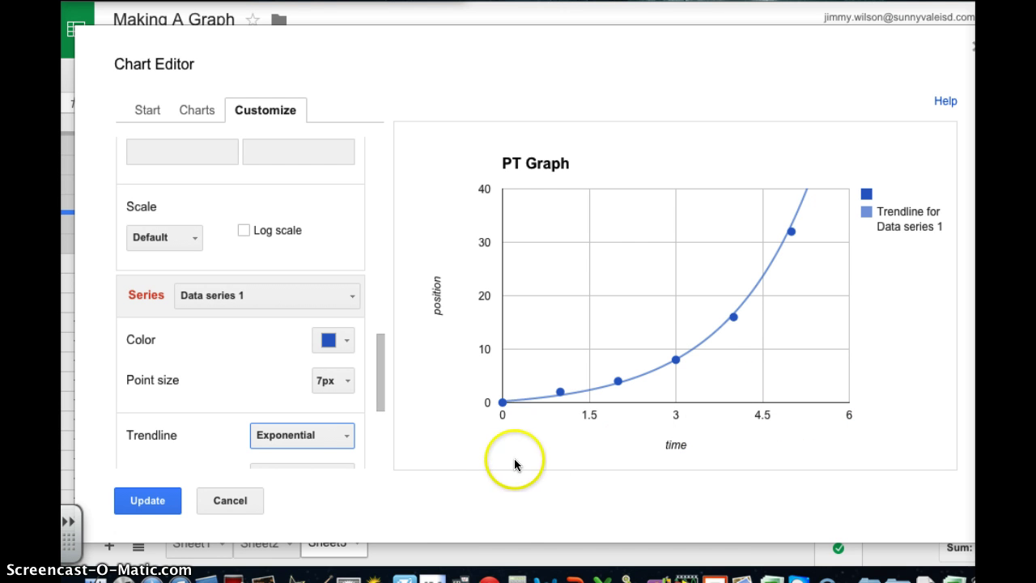
left_click(346, 436)
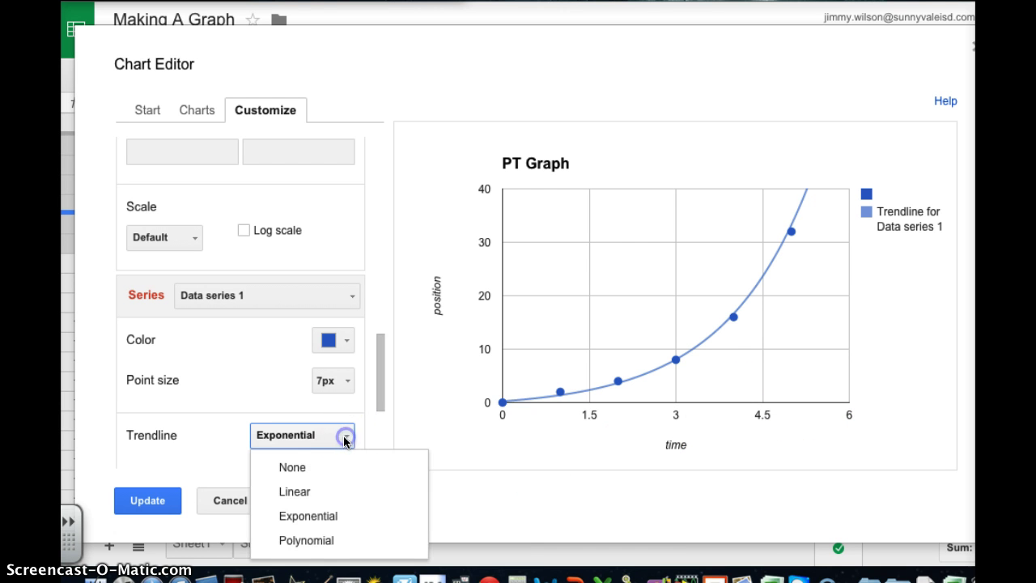
left_click(318, 539)
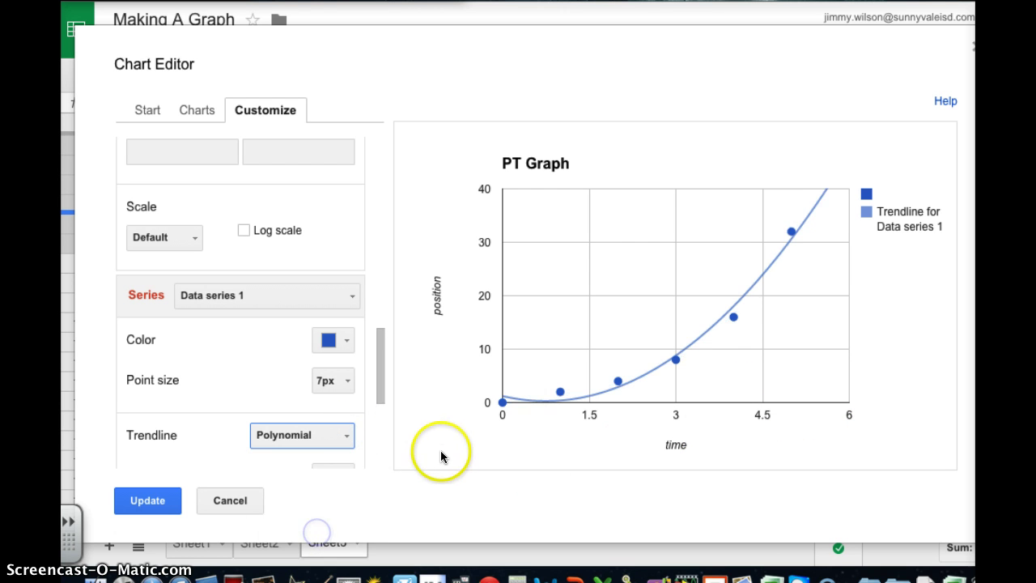
left_click(316, 435)
left_click(318, 512)
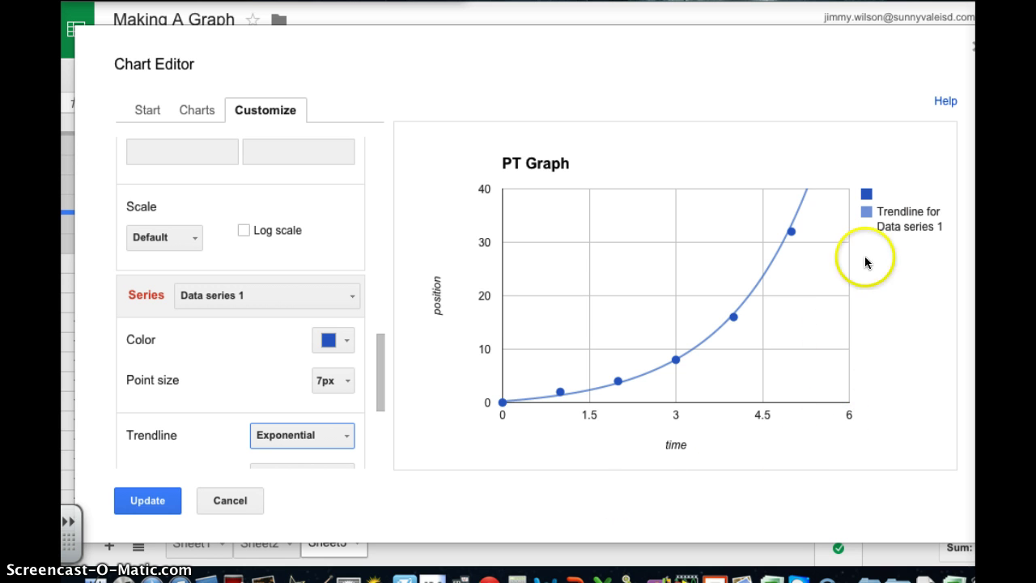
left_click(147, 496)
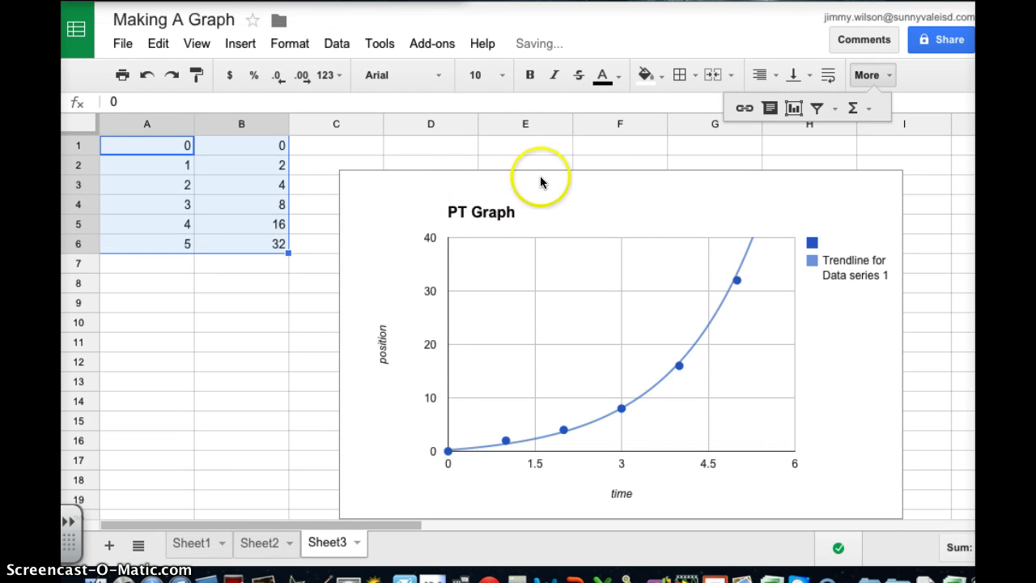
left_click(543, 183)
left_click(290, 328)
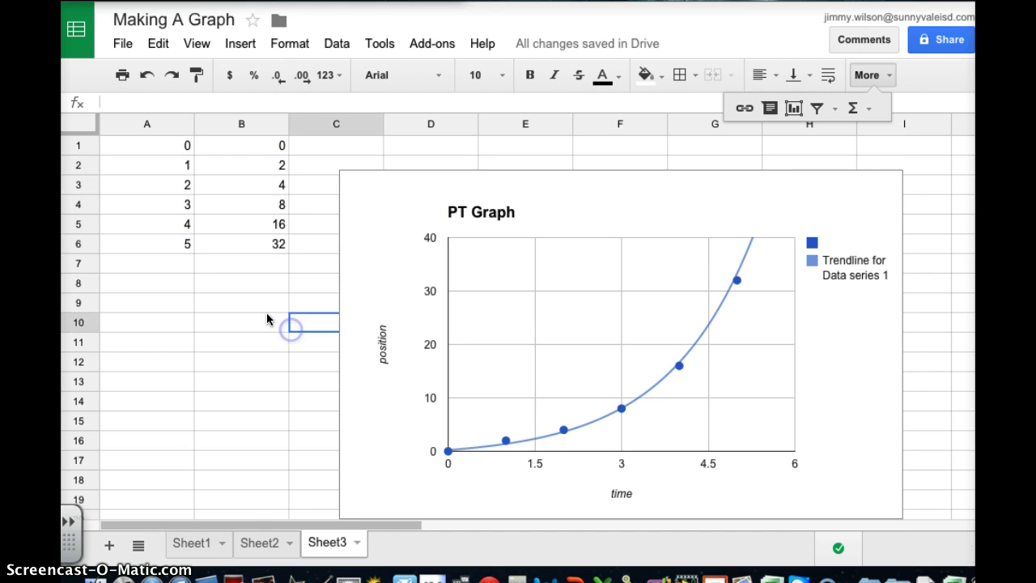